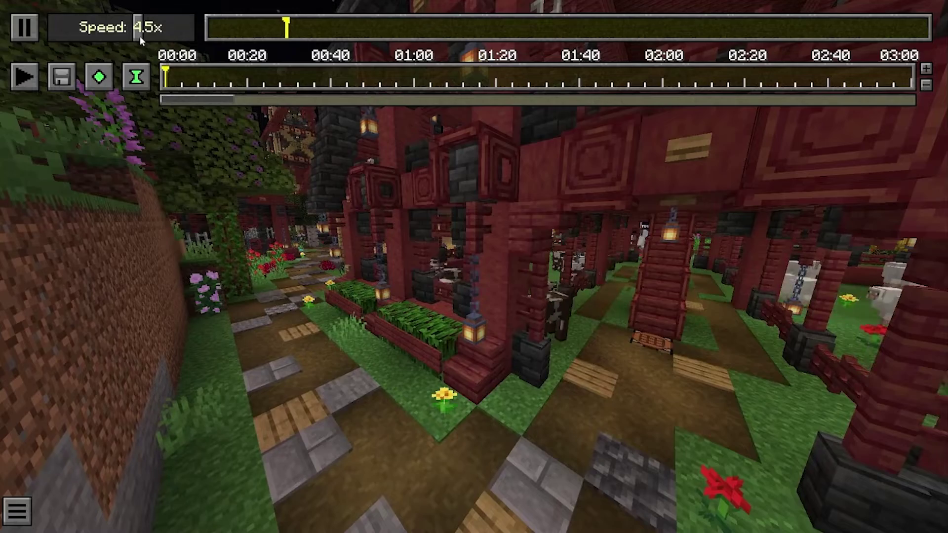
Slow the replay to 0.9x and fly the camera forward over the garden toward the iron golem.
drag(139, 36, 82, 41)
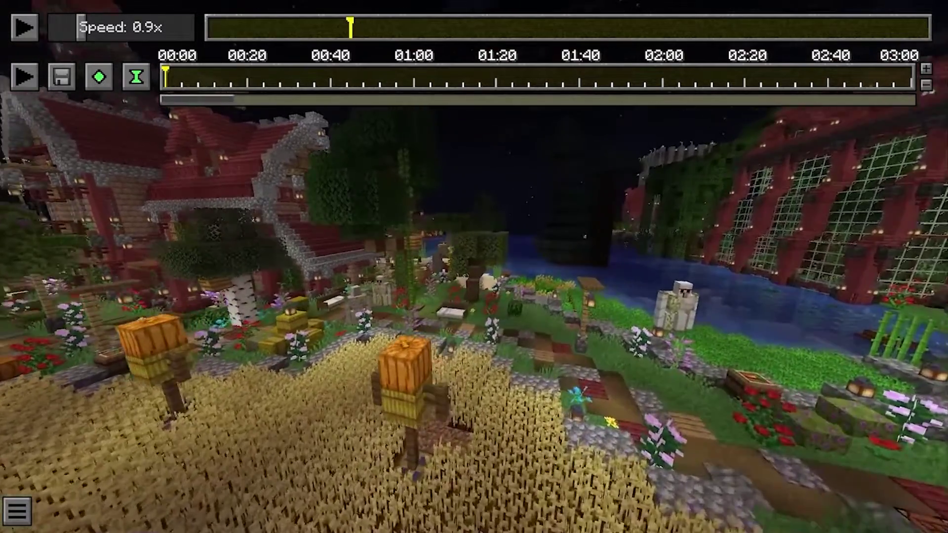
key(w)
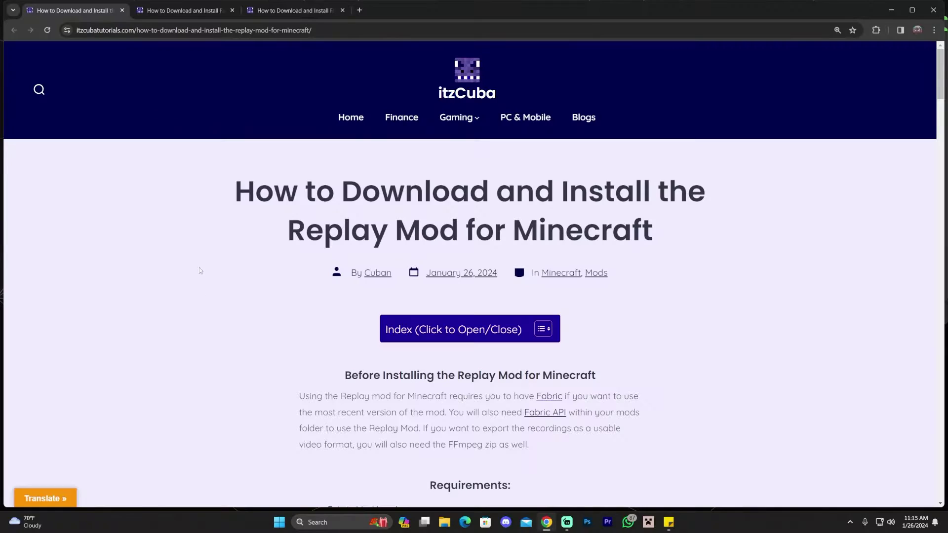
drag(322, 218, 524, 226)
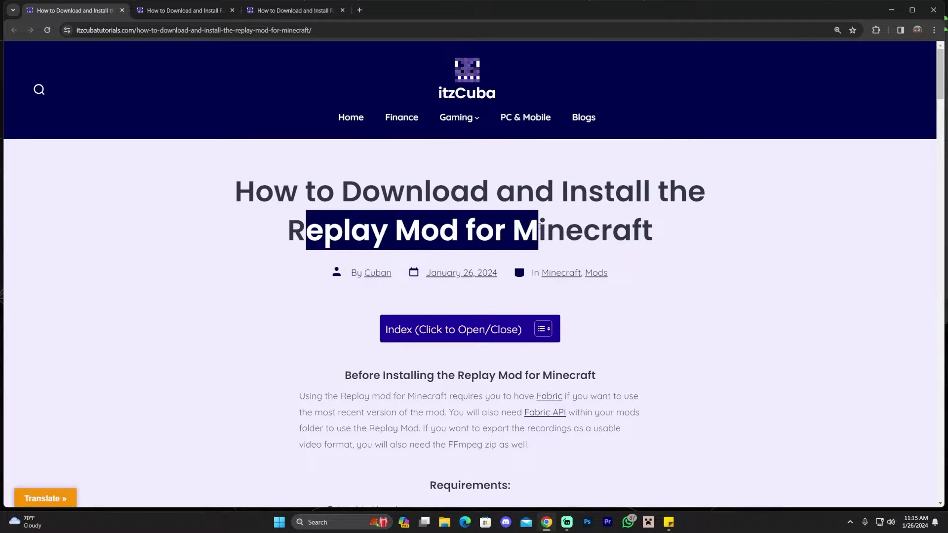
click(524, 225)
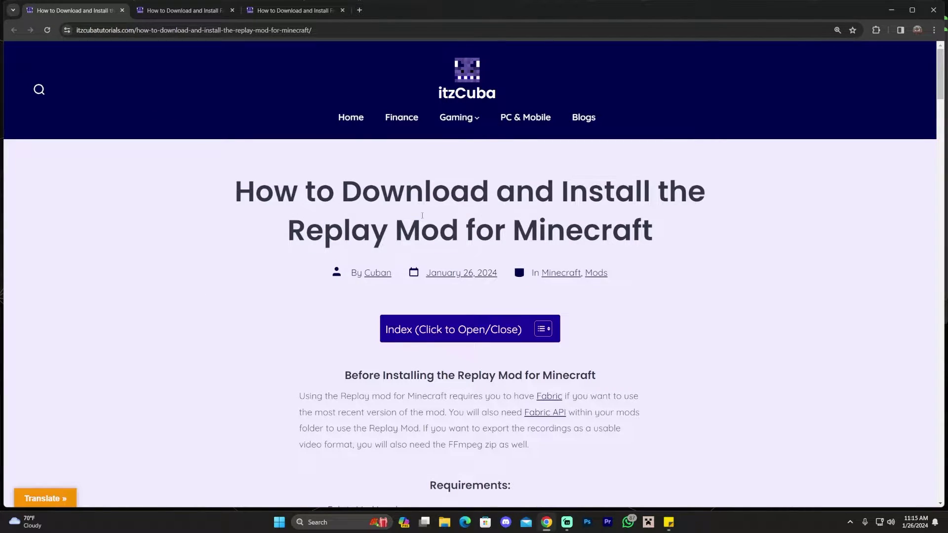
drag(288, 230, 465, 230)
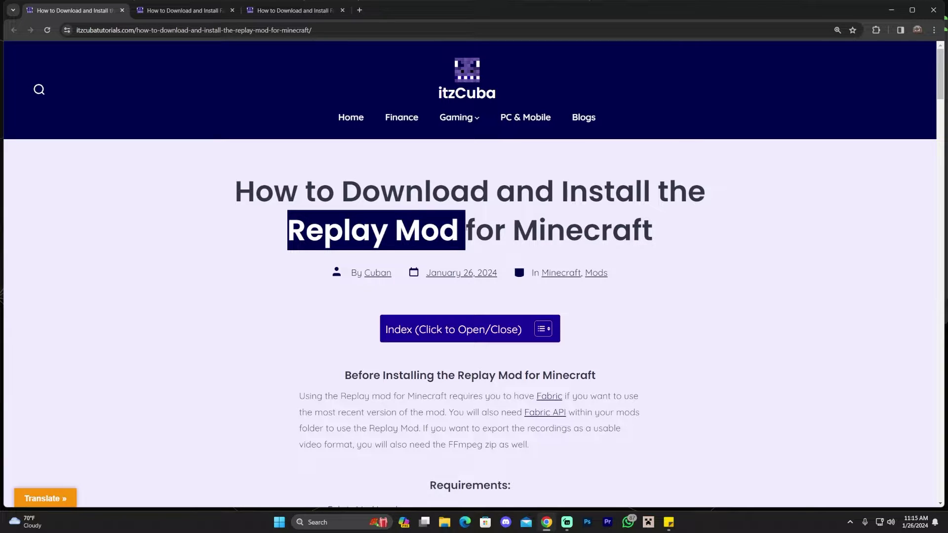
scroll(653, 195, down, 10)
scroll(629, 262, up, 10)
click(538, 330)
scroll(469, 321, down, 3)
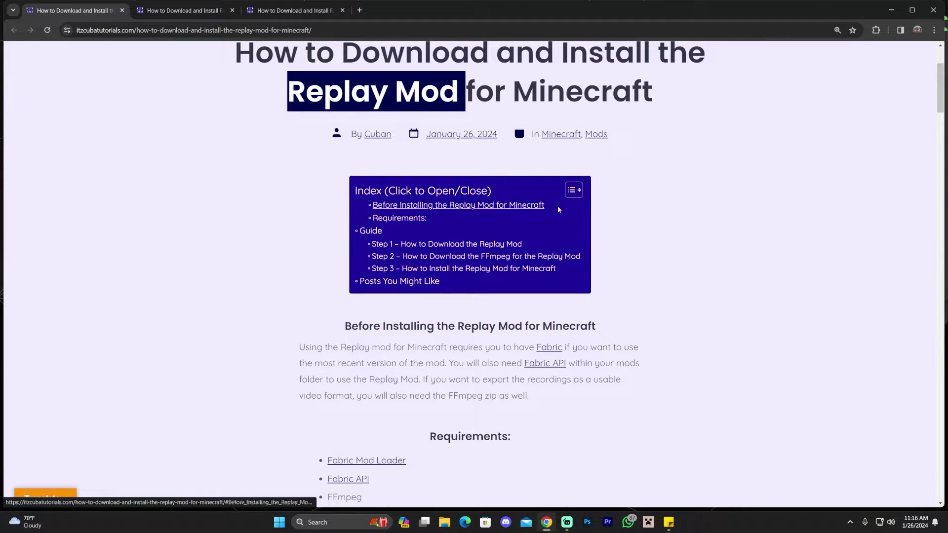
scroll(473, 193, down, 5)
drag(427, 162, 519, 163)
click(474, 167)
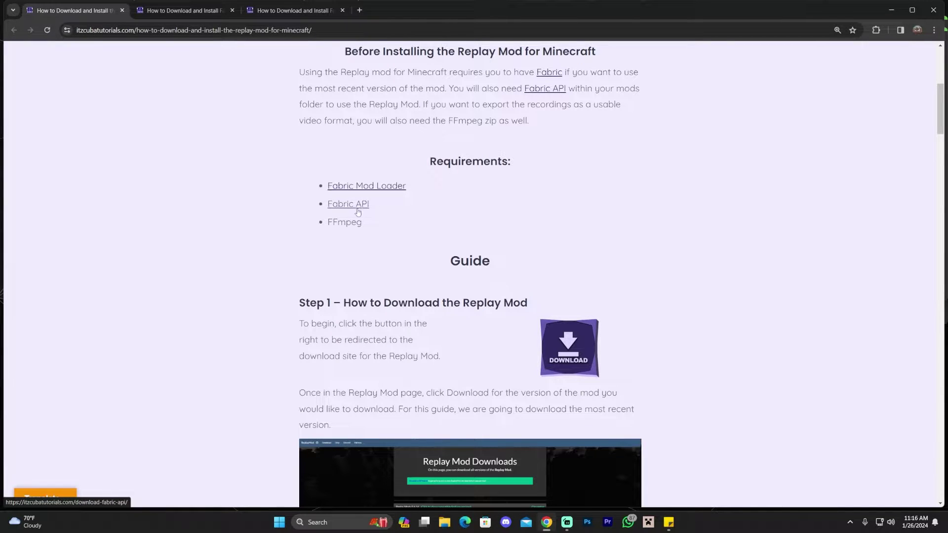
drag(363, 223, 325, 225)
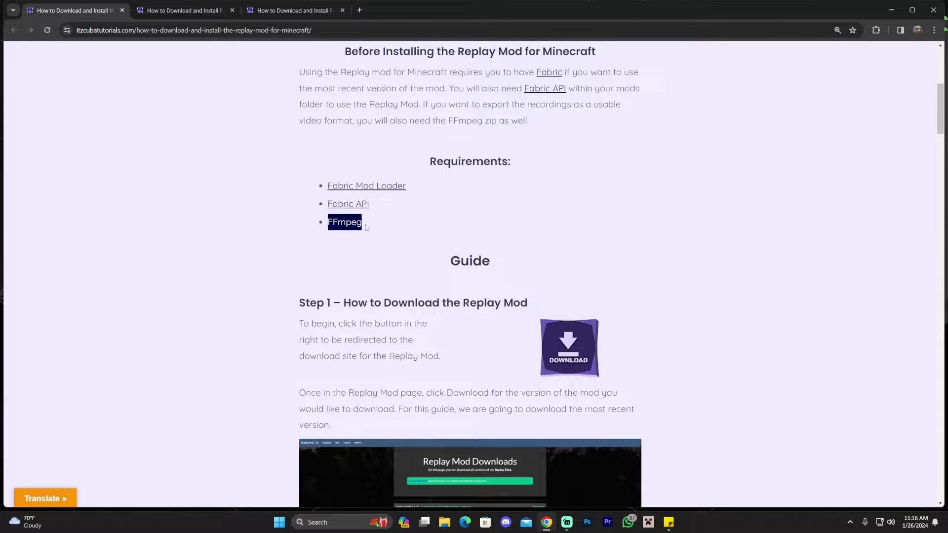
click(345, 225)
drag(330, 222, 360, 223)
click(357, 223)
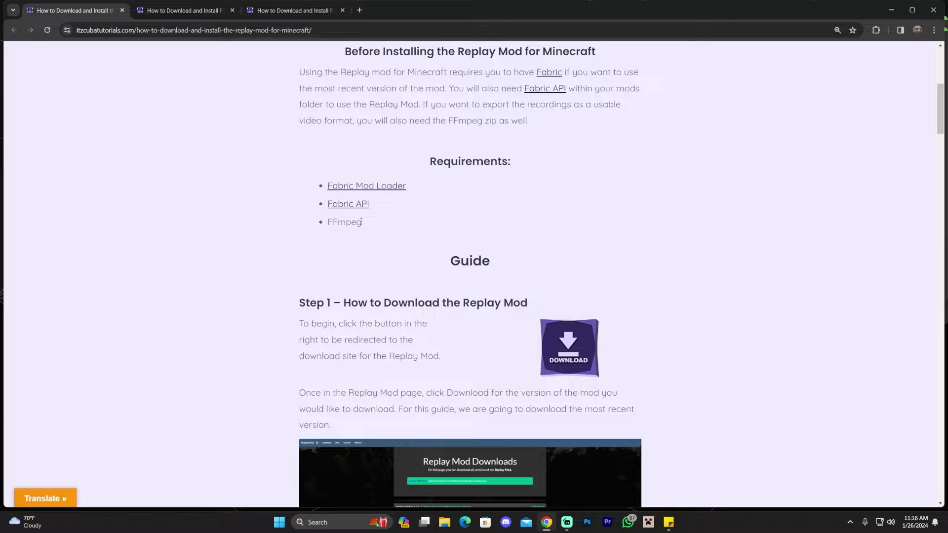
drag(360, 222, 330, 222)
click(324, 220)
scroll(324, 220, up, 2)
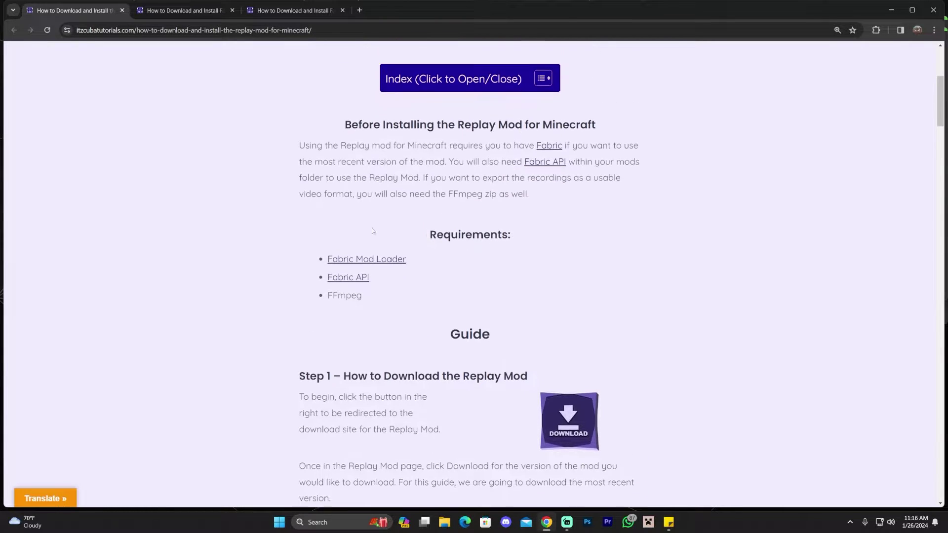
drag(363, 315, 332, 314)
click(351, 314)
click(345, 314)
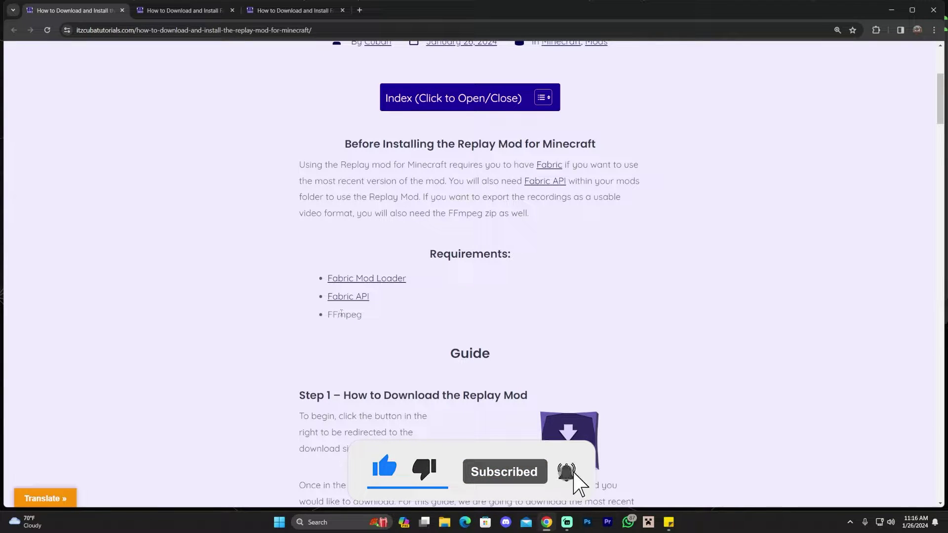
scroll(406, 188, down, 4)
scroll(406, 188, up, 3)
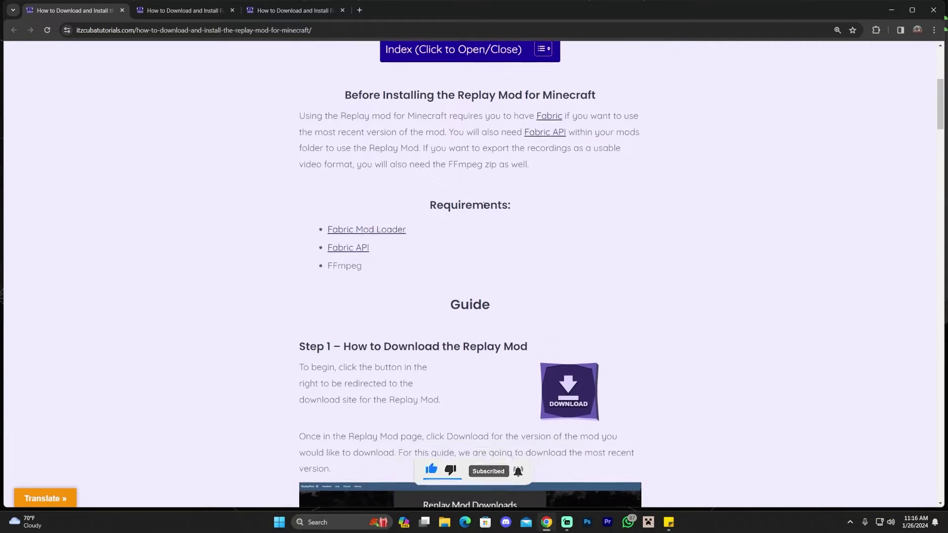
scroll(413, 262, down, 4)
scroll(446, 204, up, 10)
scroll(430, 186, down, 12)
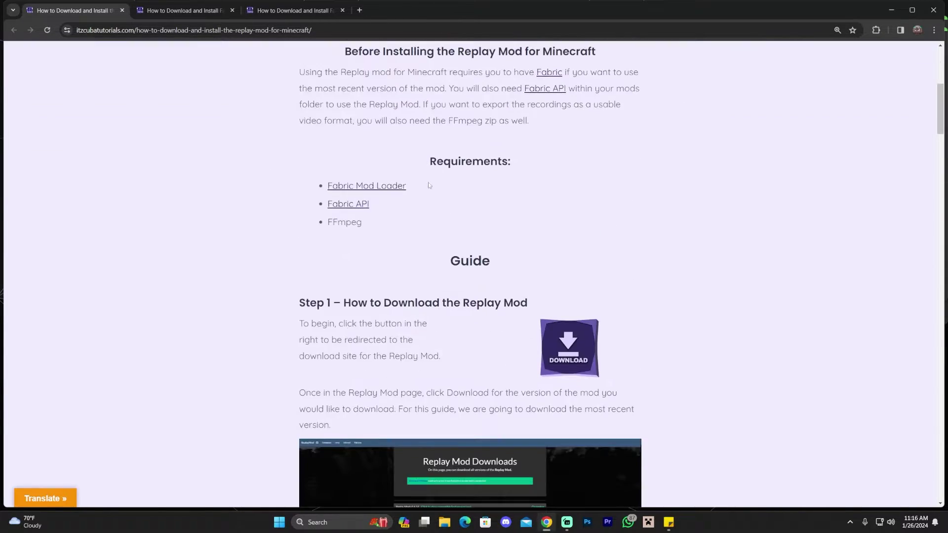
scroll(543, 148, up, 5)
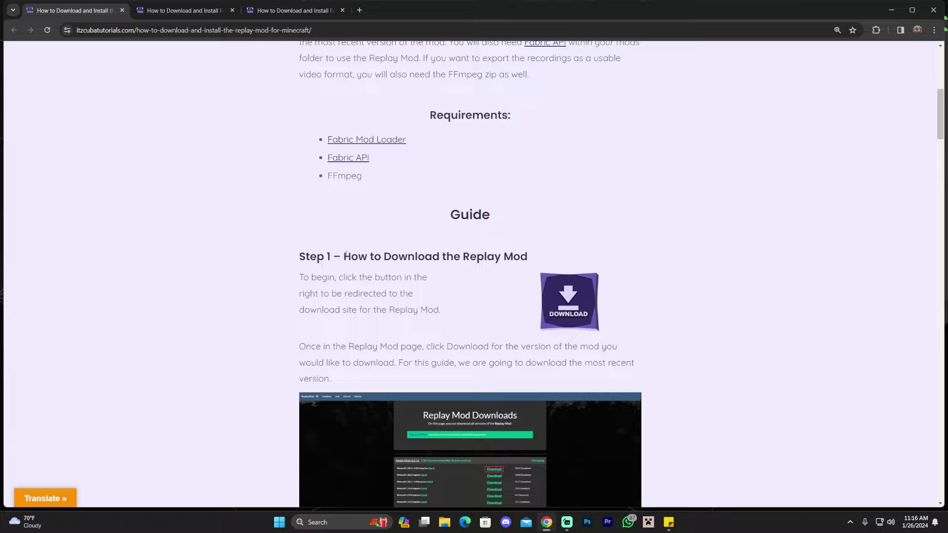
drag(345, 255, 515, 253)
click(519, 256)
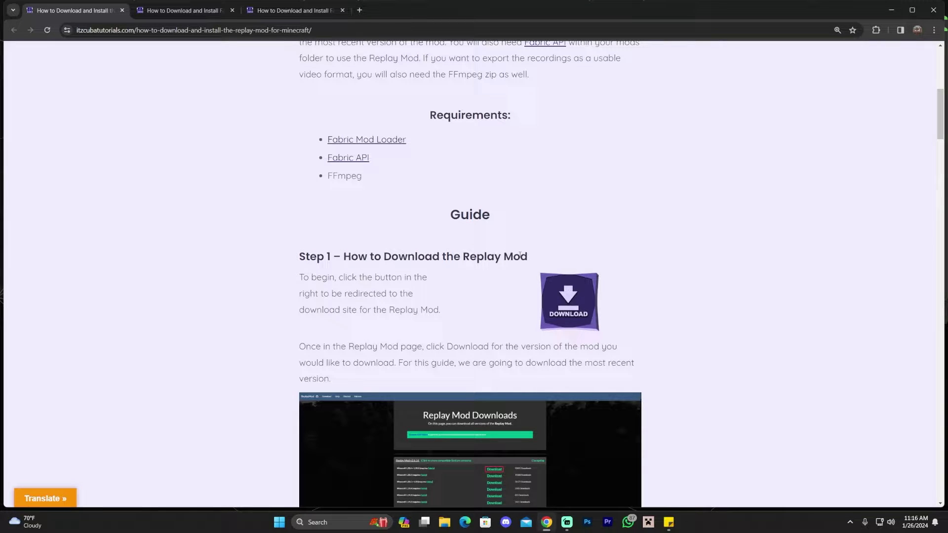
click(566, 303)
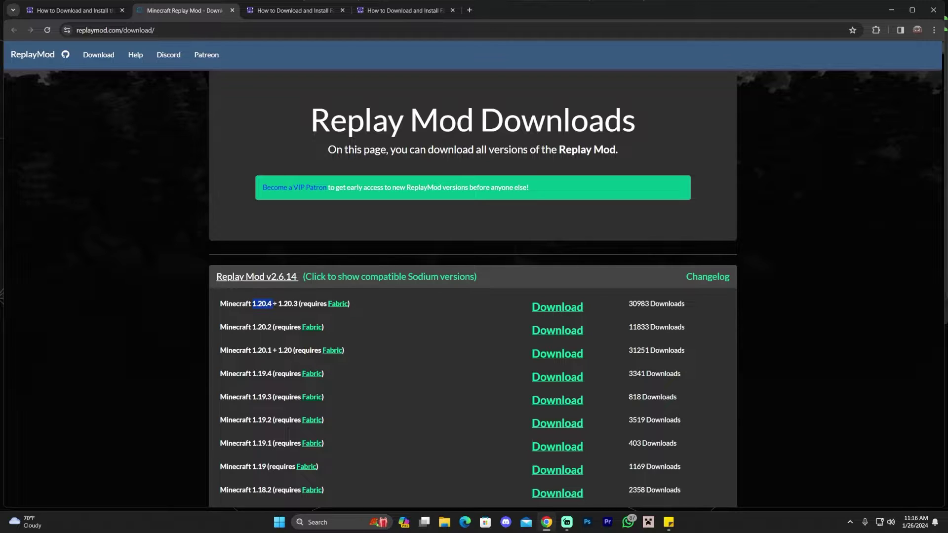
Download and save the Replay Mod build for Minecraft 1.20.4 + 1.20.3.
drag(220, 303, 297, 304)
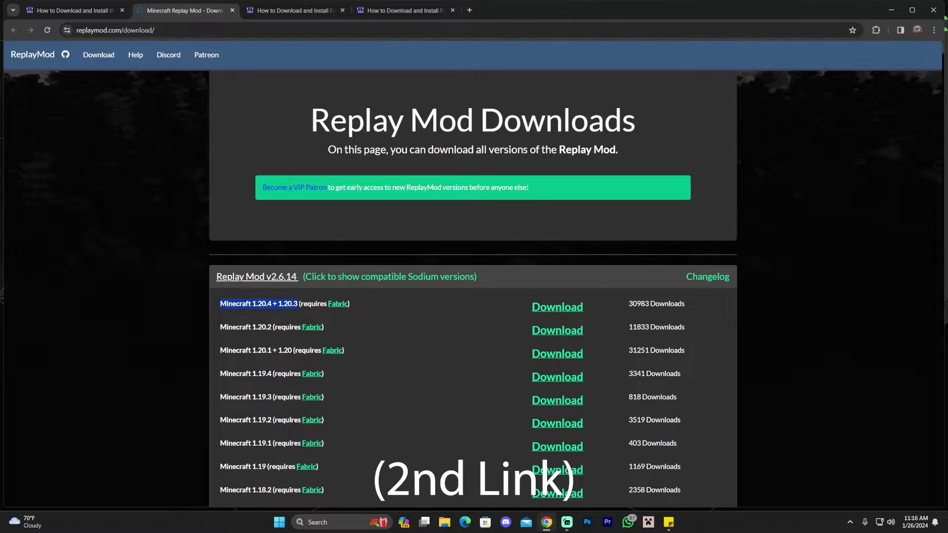
click(553, 307)
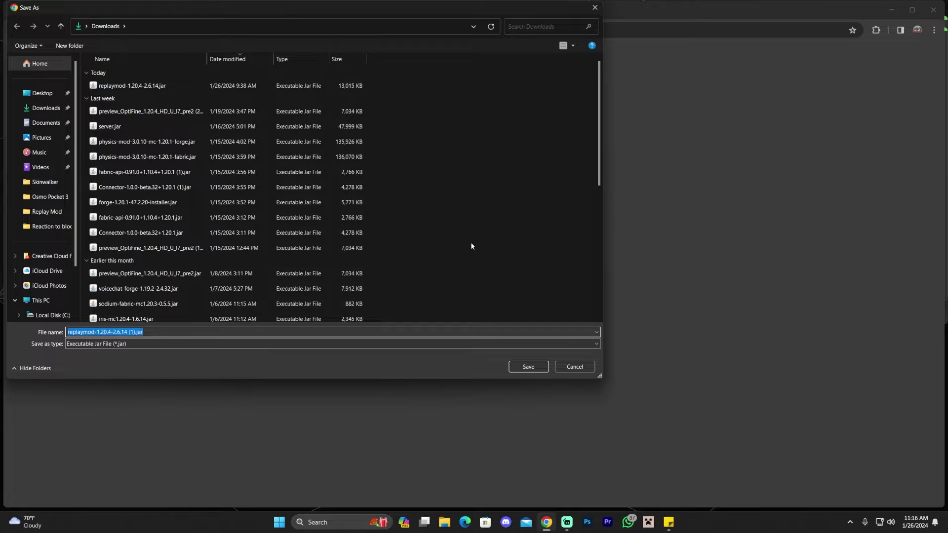
click(527, 367)
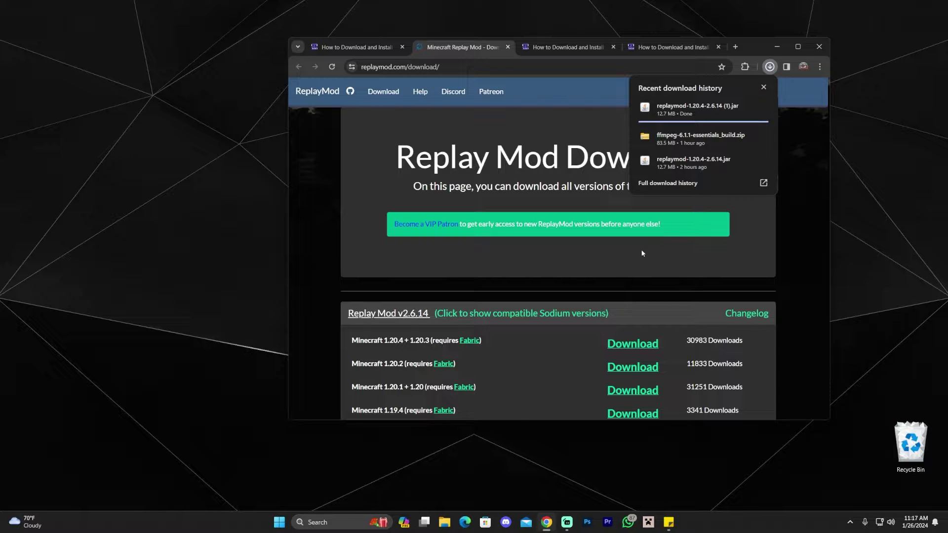
Put replaymod-1.20.4-2.6.14 (1).jar on the desktop and maximize the browser again.
drag(696, 110, 90, 166)
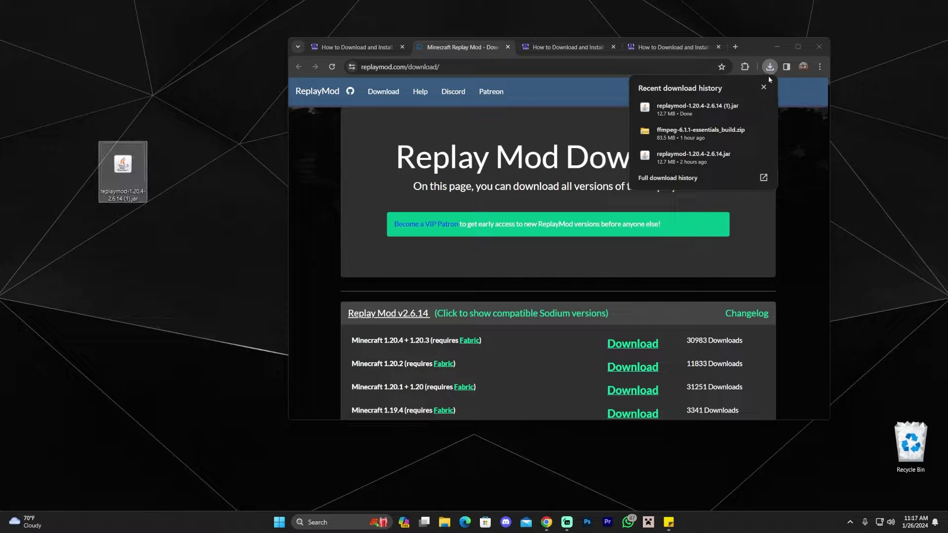
click(778, 52)
click(797, 47)
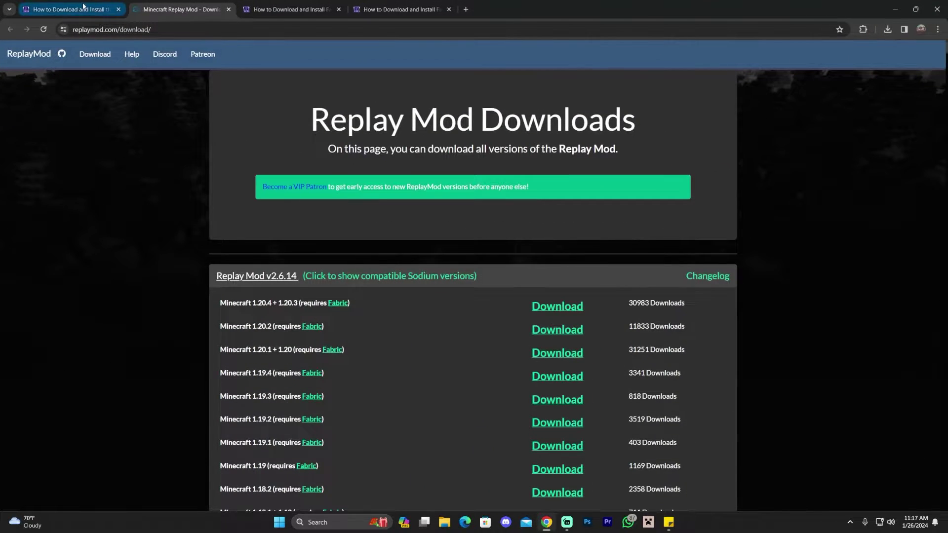
Open the FFmpeg instructions from the tutorial and jump to section 1.2 Installing FFmpeg.
click(70, 10)
scroll(652, 230, down, 5)
scroll(651, 227, down, 8)
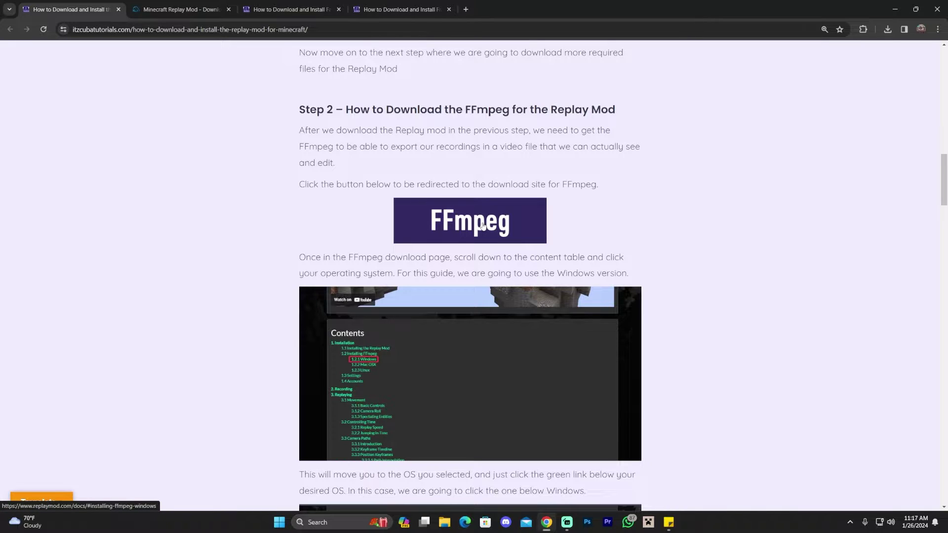
click(483, 224)
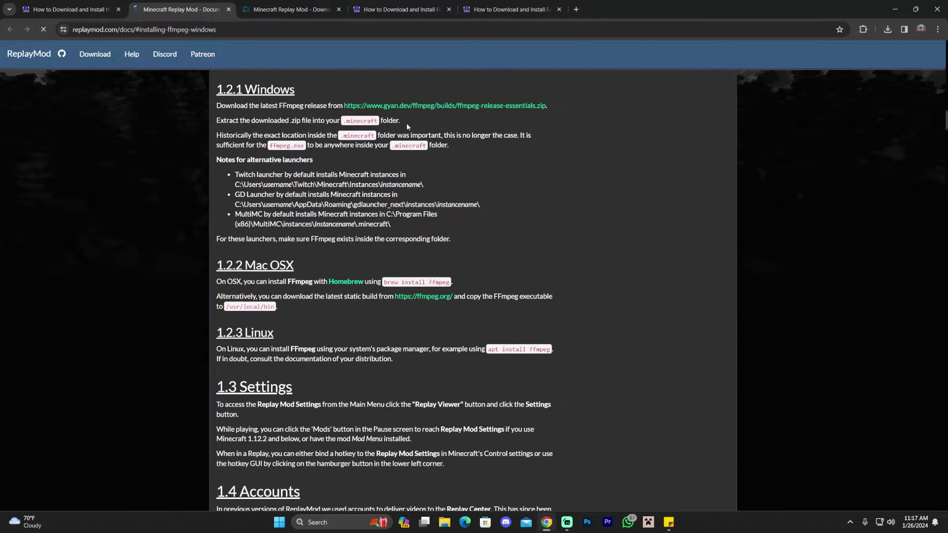
scroll(371, 121, up, 20)
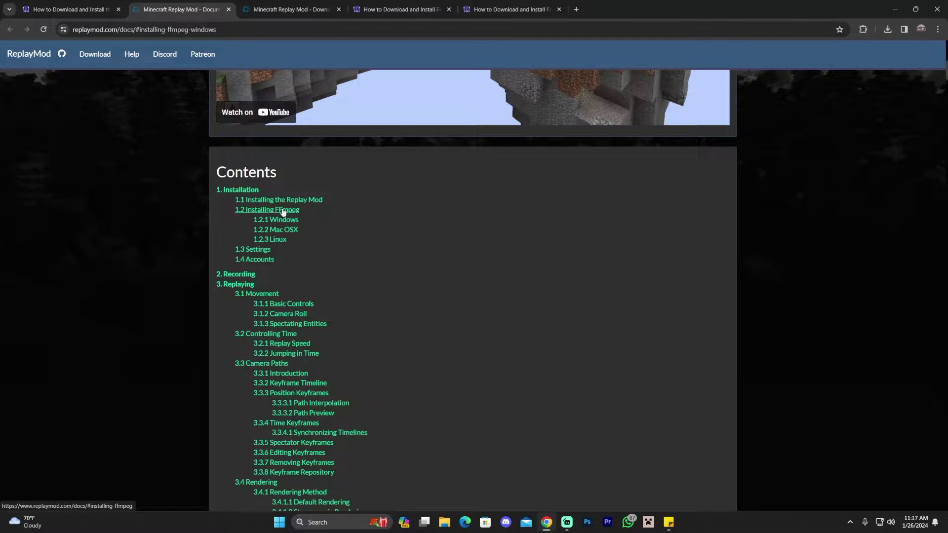
click(262, 211)
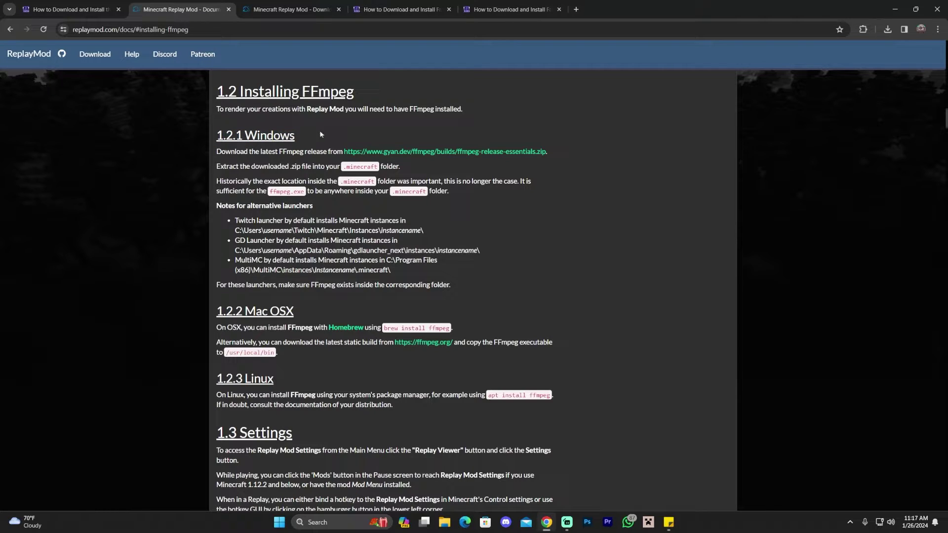
Start downloading the gyan.dev FFmpeg essentials build zip from the ReplayMod docs.
click(74, 9)
click(181, 9)
click(439, 153)
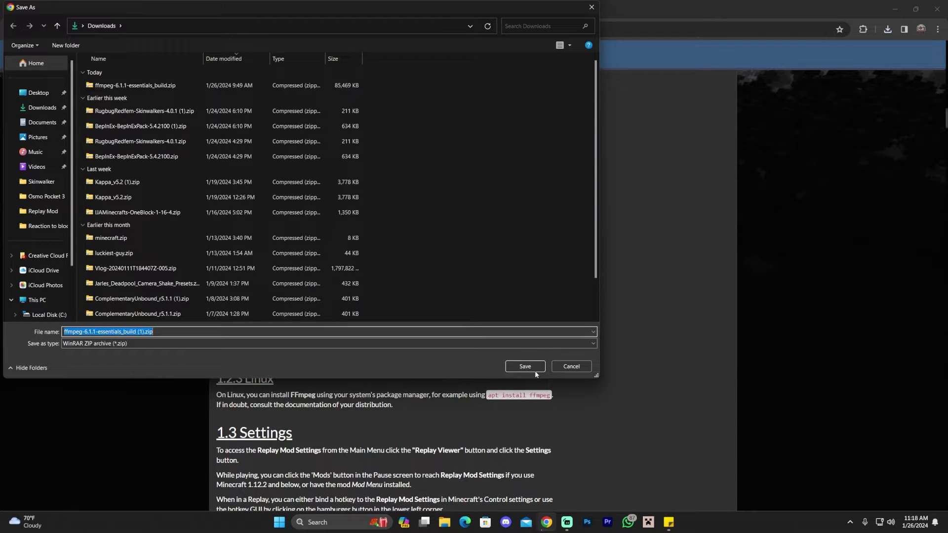
Save ffmpeg-6.1.1-essentials_build (1).zip, place it on the desktop beside the jar, and minimize Chrome.
click(532, 366)
double_click(671, 4)
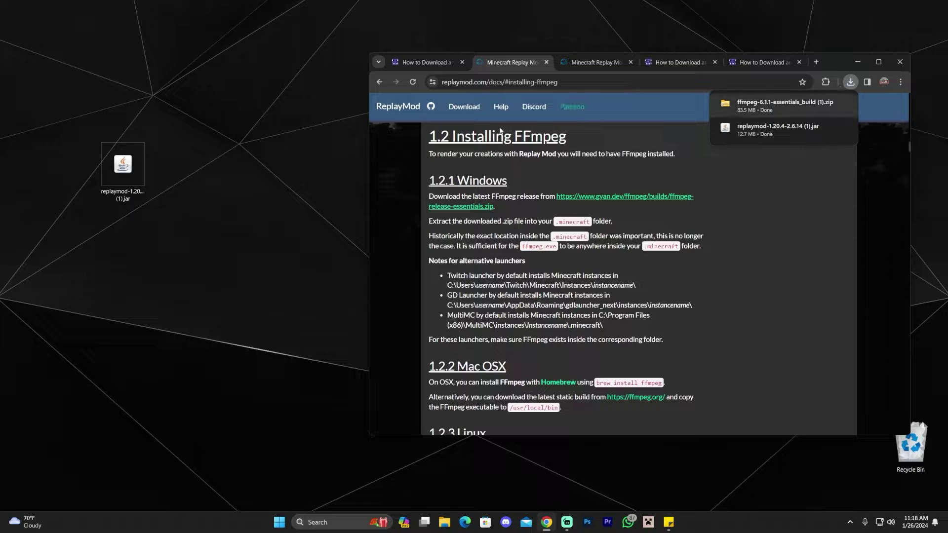
drag(179, 144, 77, 203)
drag(804, 105, 175, 170)
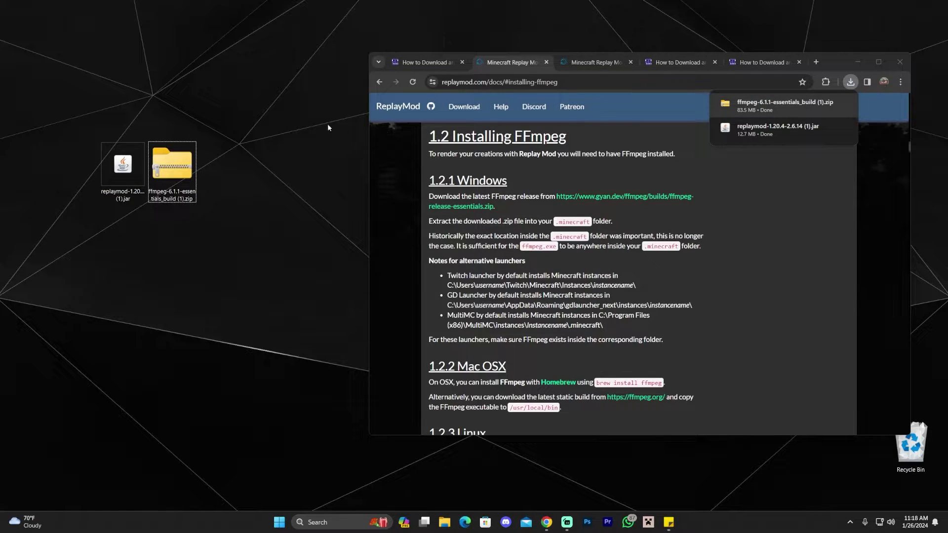
drag(87, 122, 165, 188)
click(859, 68)
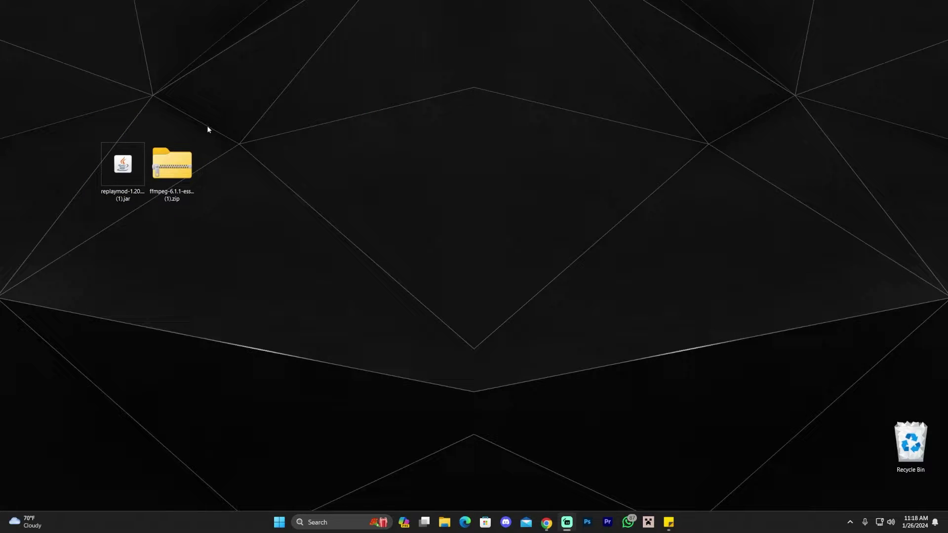
Move both downloaded files to the desktop centre, setting the Replay Mod jar apart from the zip.
right_click(311, 114)
click(340, 153)
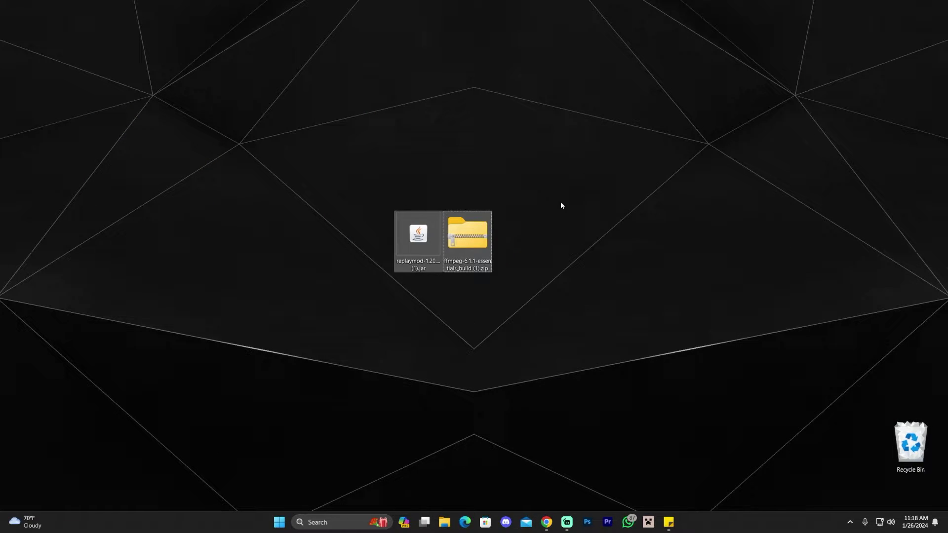
click(562, 203)
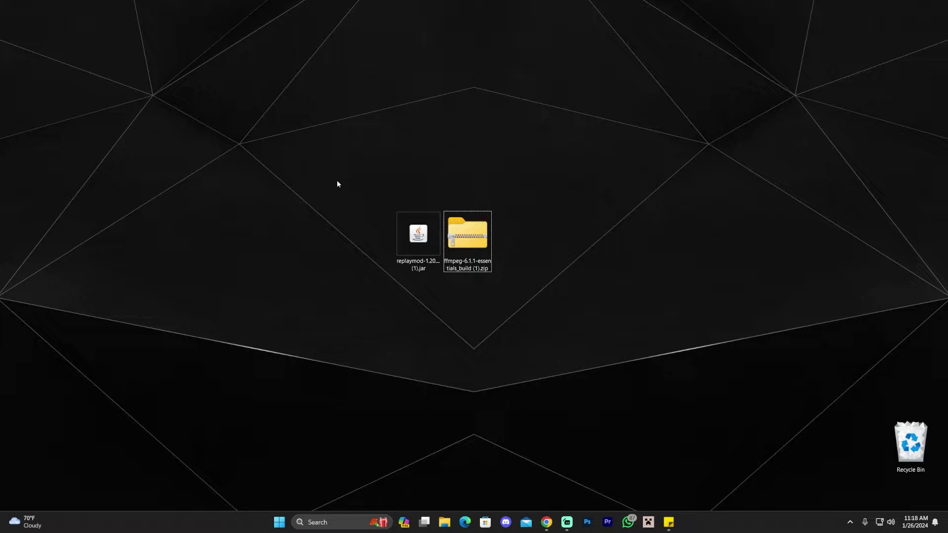
drag(420, 249, 223, 242)
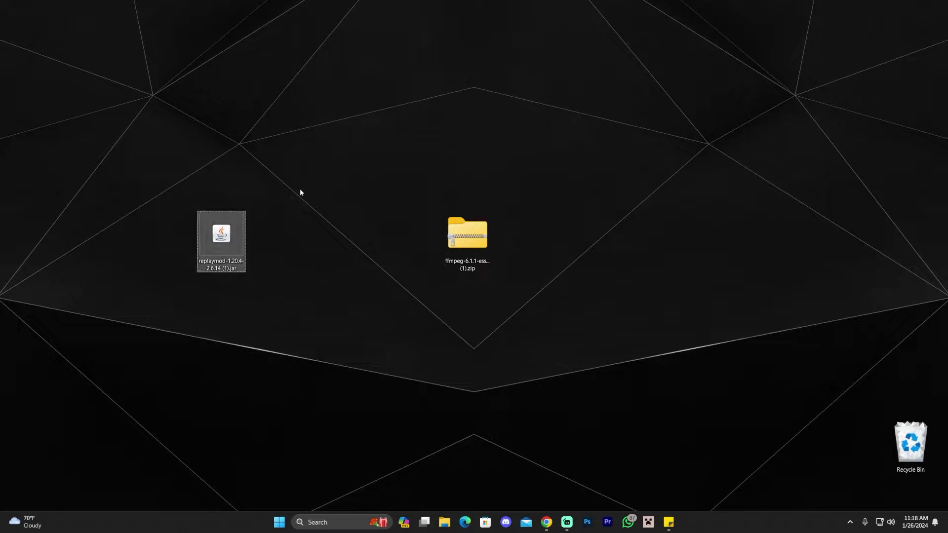
click(324, 211)
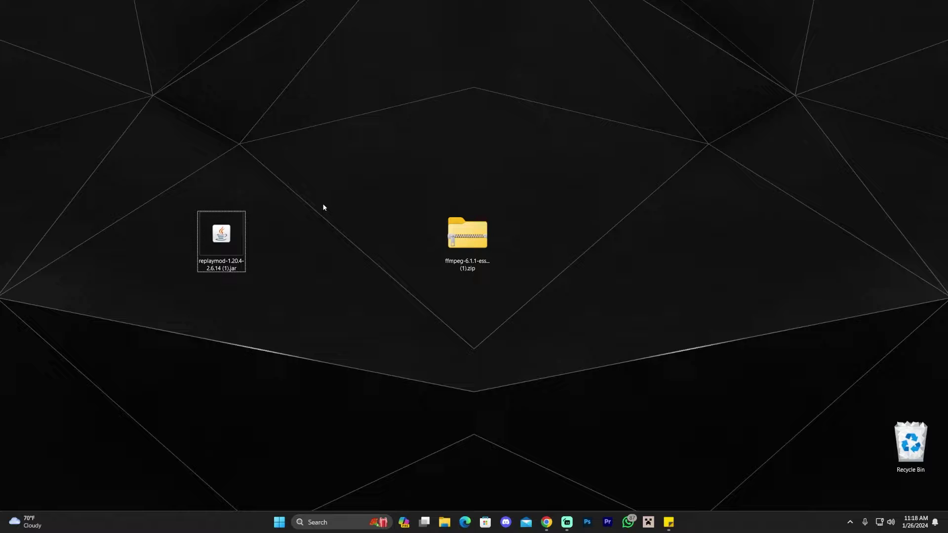
View the FFmpeg zip's contents, an ffmpeg-6.1.1-essentials_build folder, in File Explorer.
double_click(477, 239)
drag(687, 114, 721, 106)
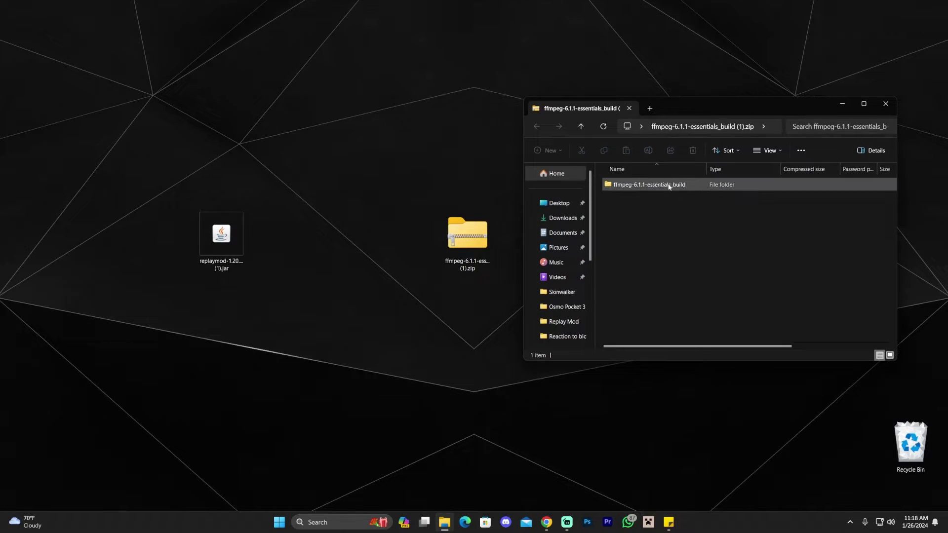
drag(669, 187, 647, 245)
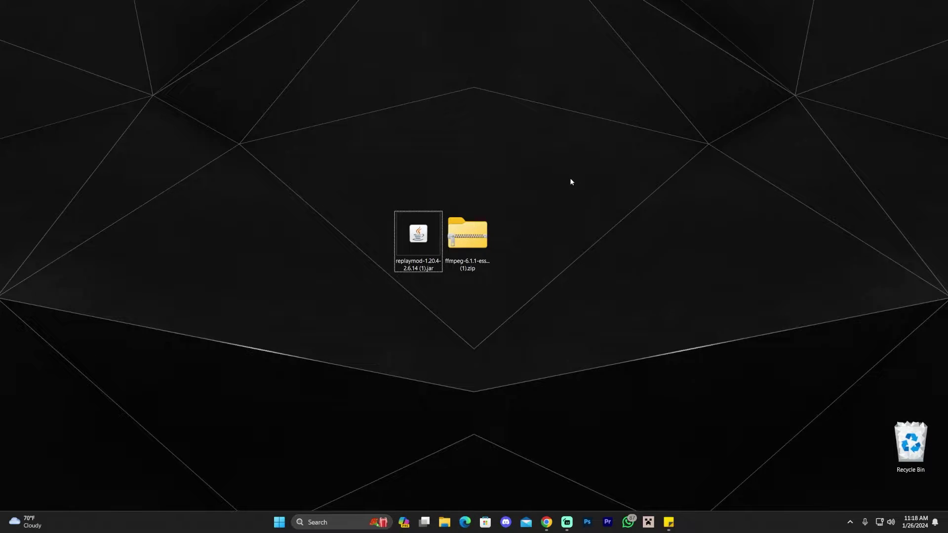
Group the Replay Mod jar beside the FFmpeg zip on the left, then return to the maximized browser.
drag(569, 181, 367, 262)
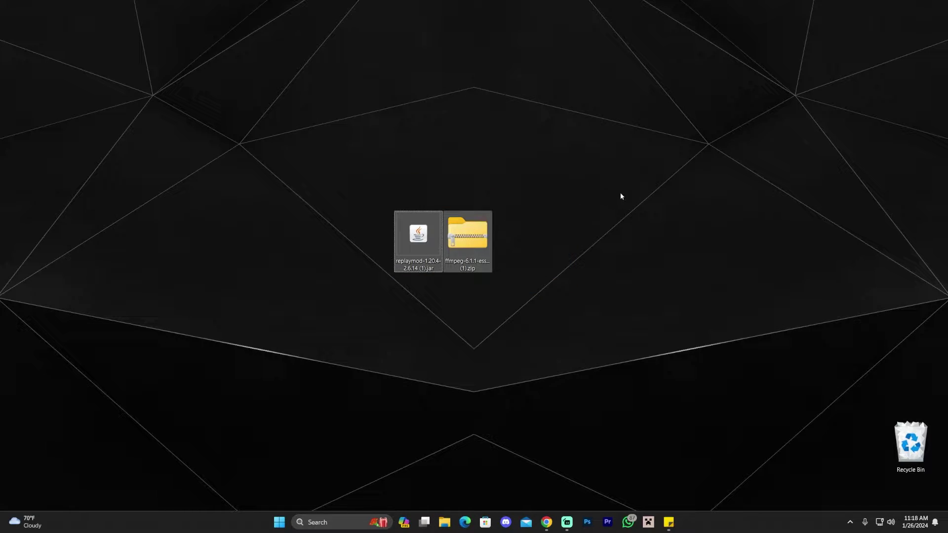
drag(587, 186, 181, 247)
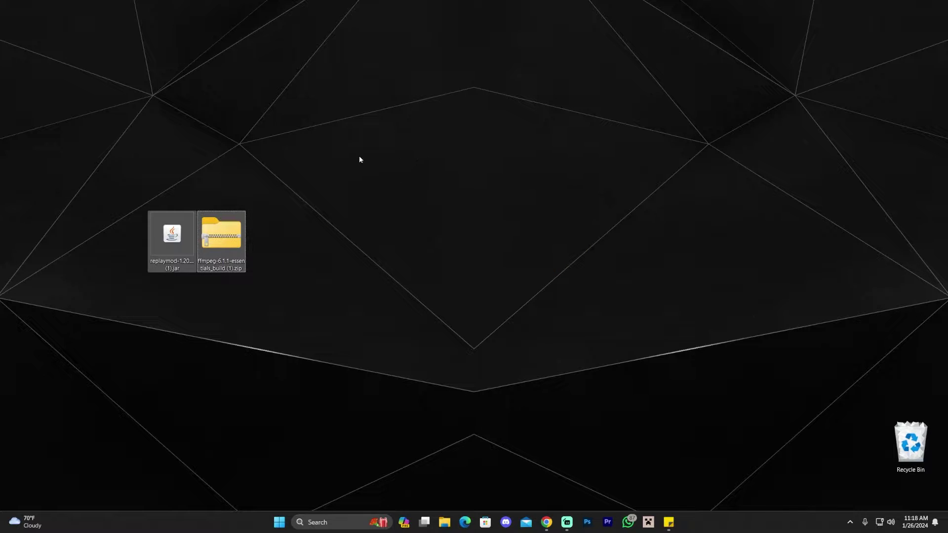
click(347, 184)
key(alt+Tab)
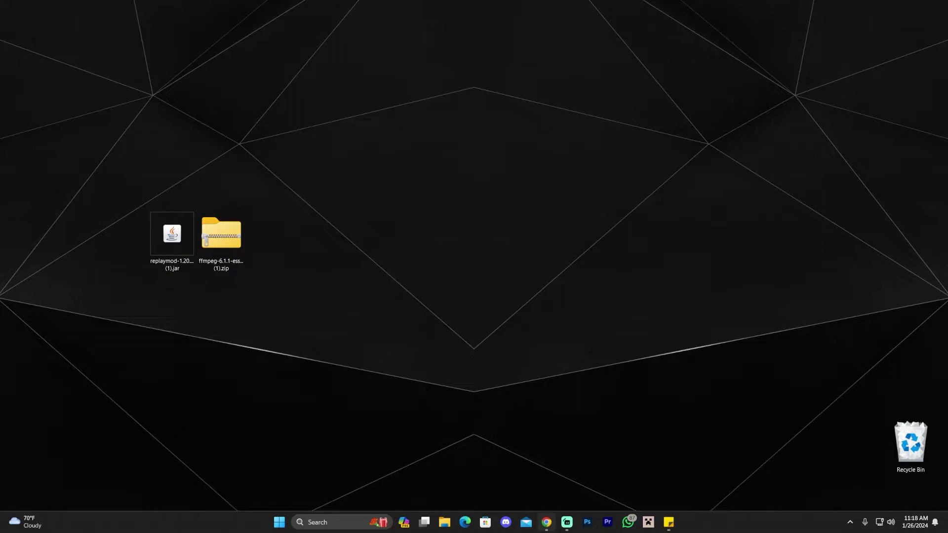
click(874, 61)
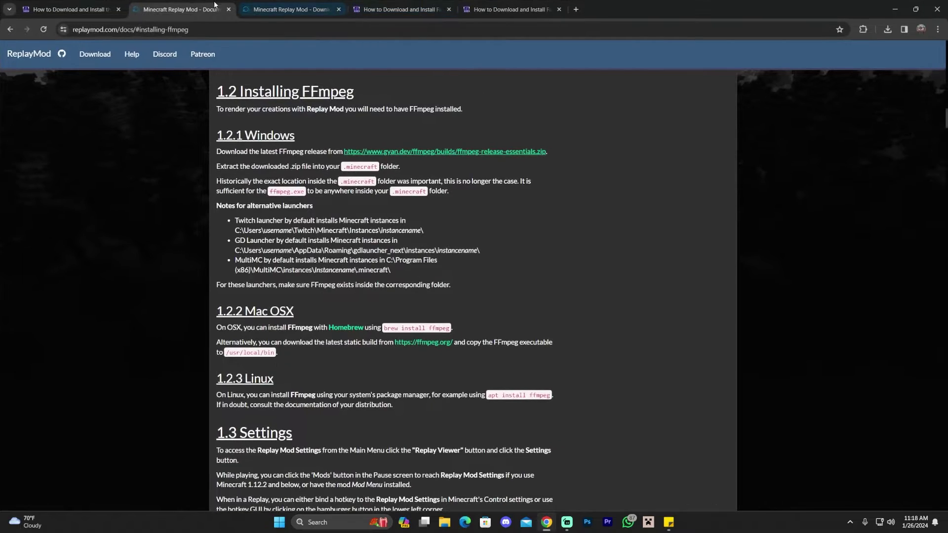
Close the ReplayMod documentation tabs and the finished FFmpeg guide tab.
click(234, 9)
click(233, 10)
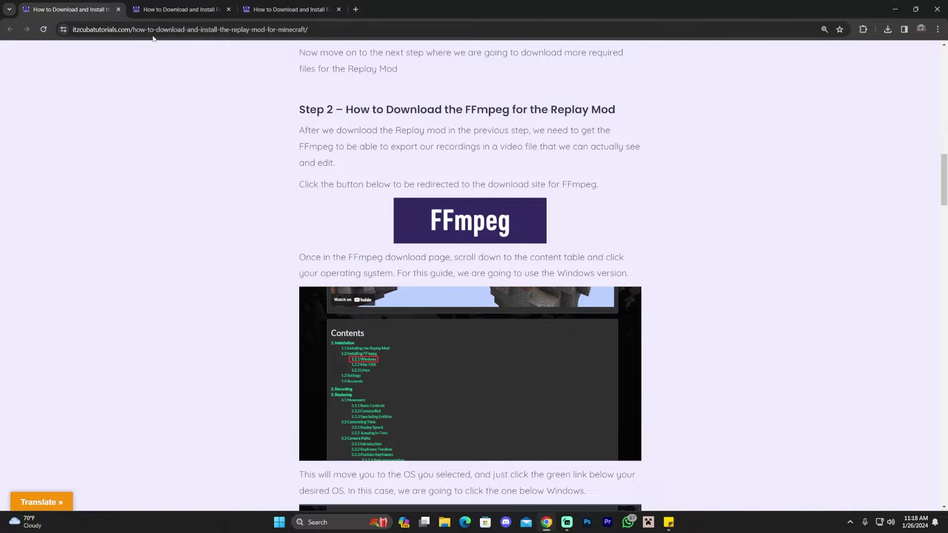
scroll(218, 169, up, 15)
click(117, 10)
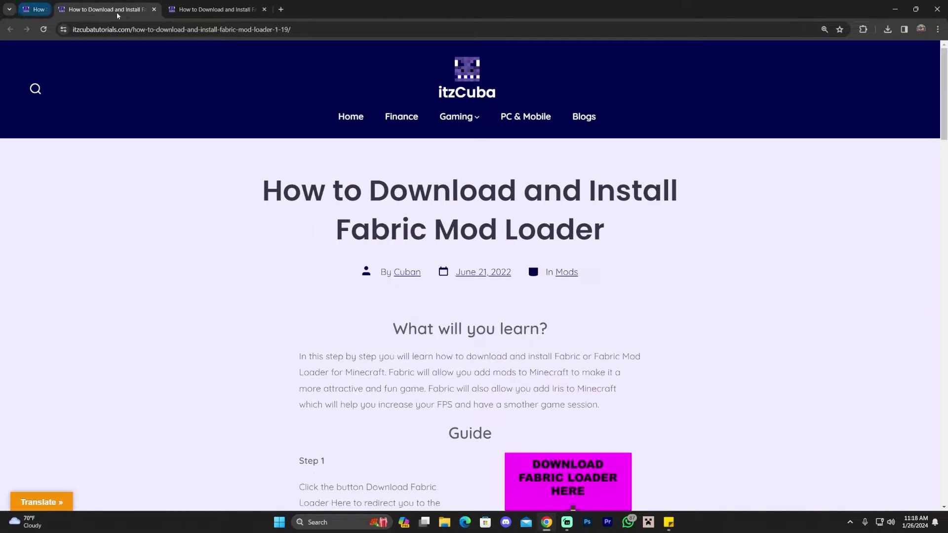
Download and save the universal Fabric installer jar from itzCuba's Fabric Loader link.
scroll(504, 181, down, 15)
scroll(650, 188, up, 15)
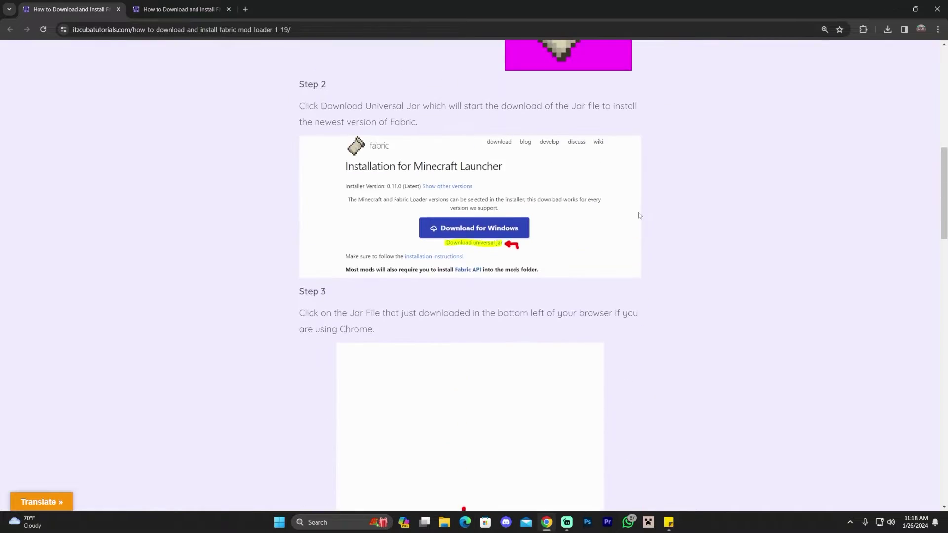
scroll(573, 507, down, 5)
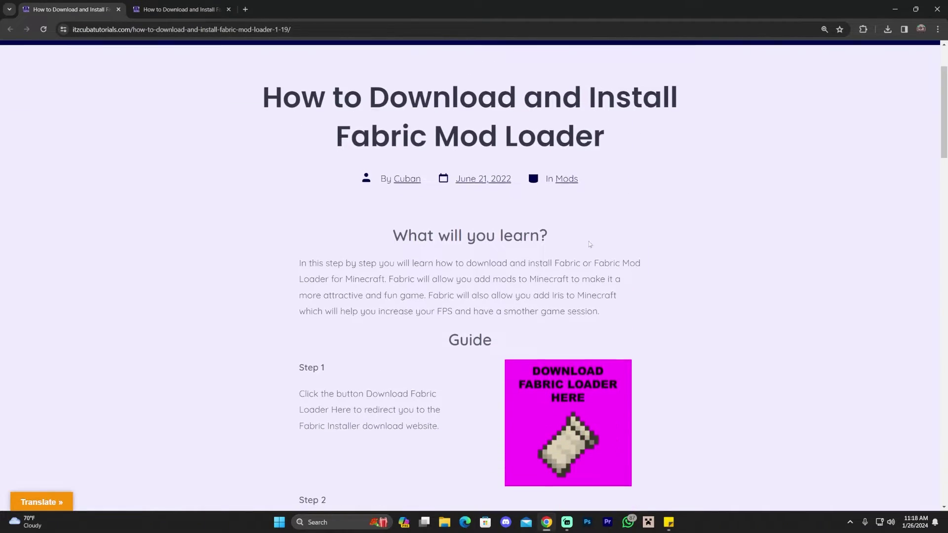
scroll(691, 199, up, 4)
scroll(647, 237, down, 5)
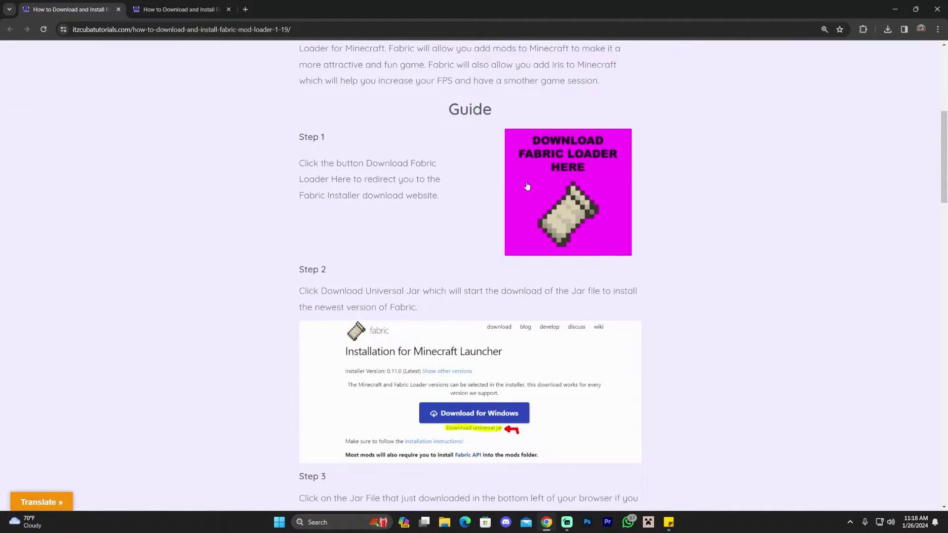
click(571, 165)
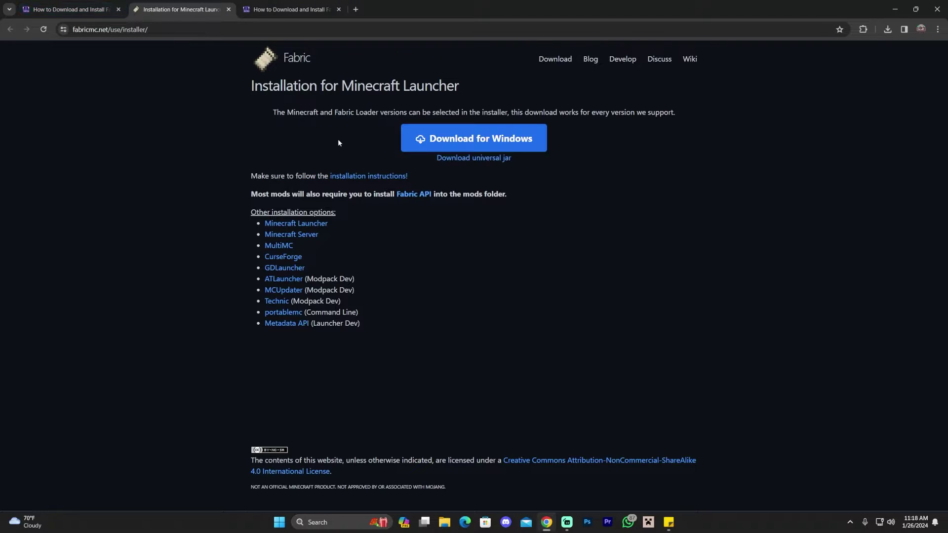
click(484, 159)
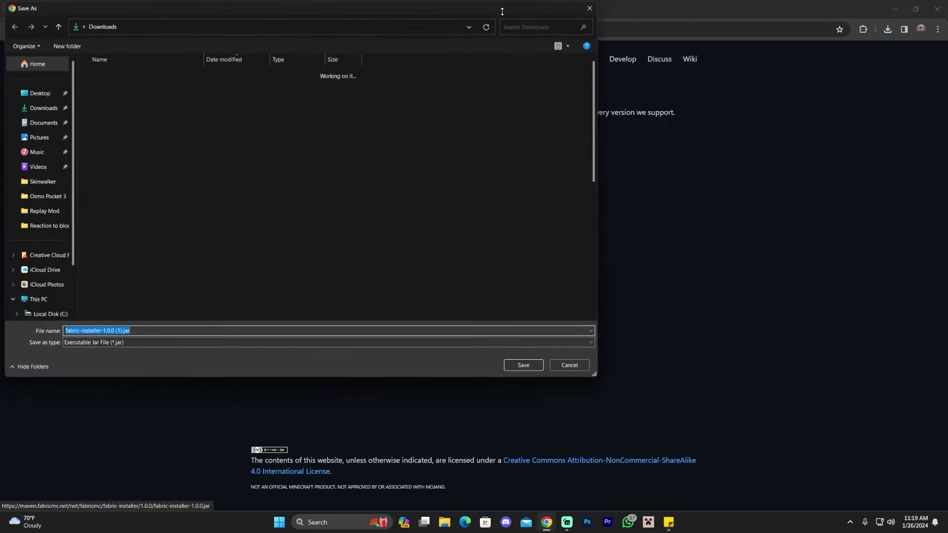
click(523, 365)
Put fabric-installer-1.0.0 (1).jar on the desktop and bring up the maximized Fabric API guide.
drag(562, 8, 673, 44)
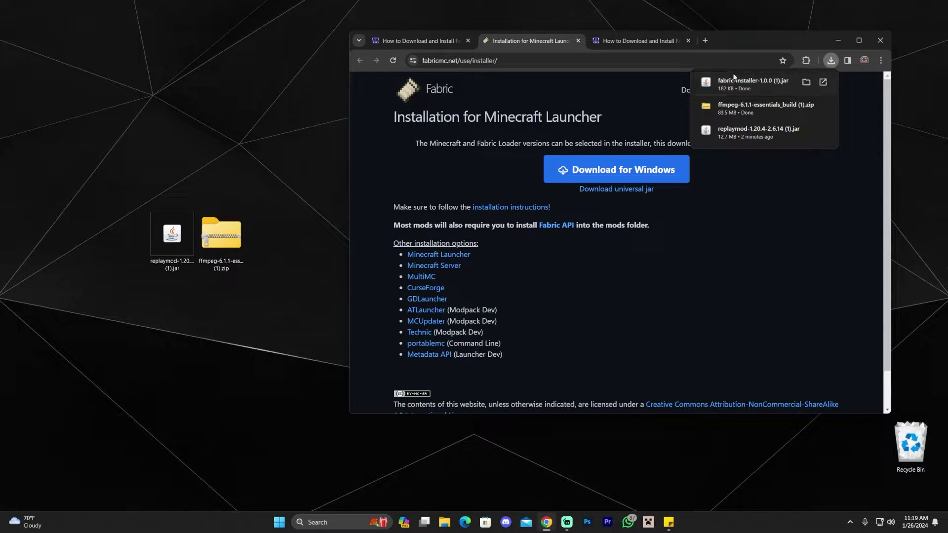
drag(734, 78, 130, 111)
drag(254, 74, 126, 113)
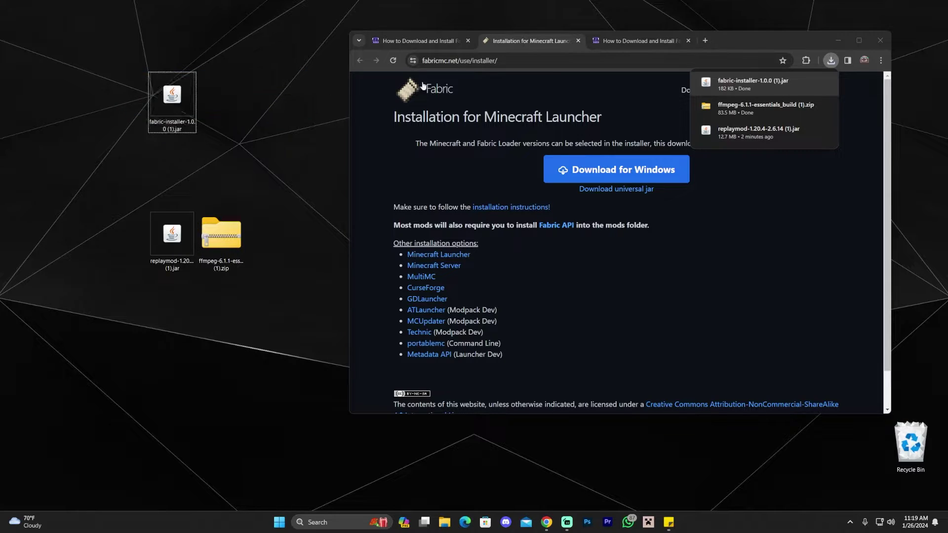
click(178, 223)
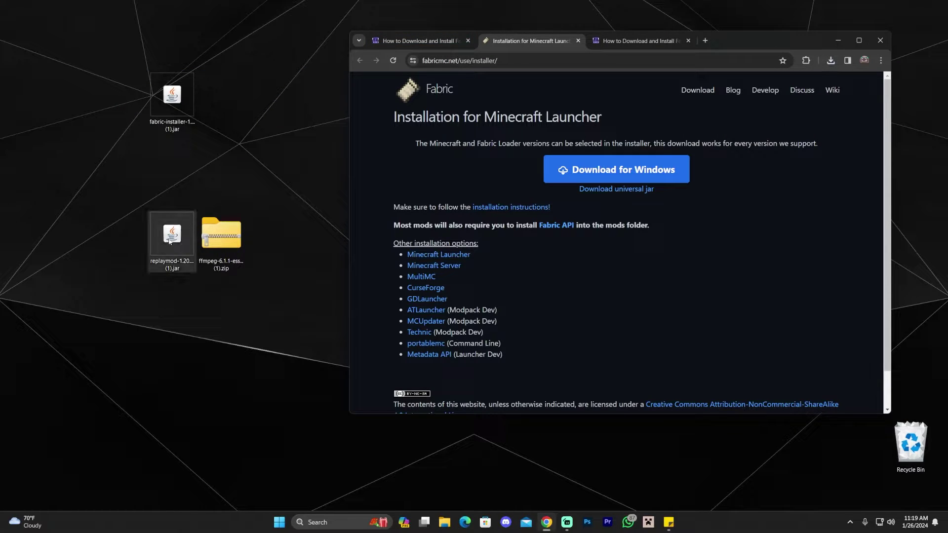
click(641, 41)
click(859, 40)
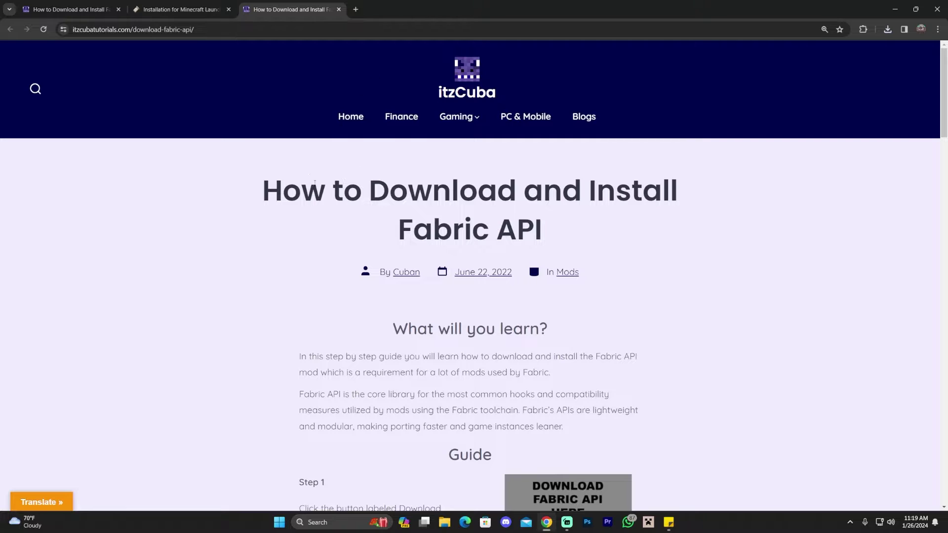
Open the Fabric API page on CurseForge from the itzCuba guide.
scroll(390, 158, down, 4)
scroll(390, 158, up, 4)
drag(414, 229, 545, 230)
click(548, 230)
scroll(346, 232, down, 2)
scroll(296, 207, up, 2)
drag(271, 186, 563, 200)
click(541, 220)
scroll(543, 207, down, 6)
scroll(589, 190, up, 1)
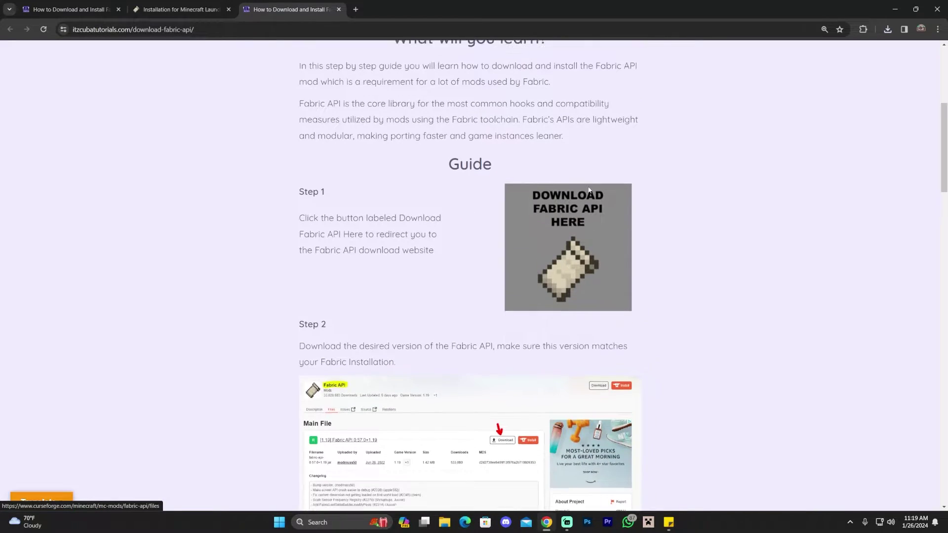
click(597, 233)
Download and save fabric-api-0.95.1+1.20.4.jar from CurseForge's Fabric API files list.
drag(684, 9, 683, 46)
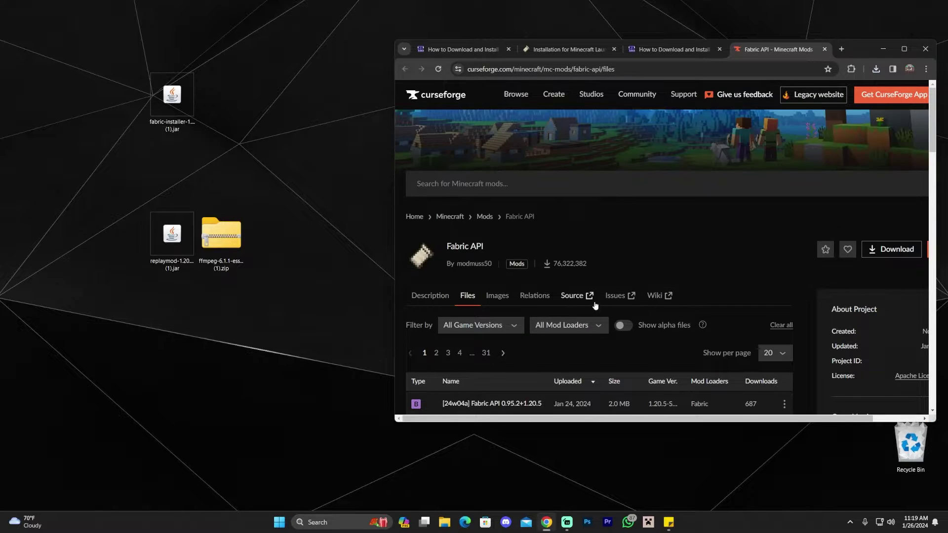
scroll(595, 305, down, 5)
click(904, 49)
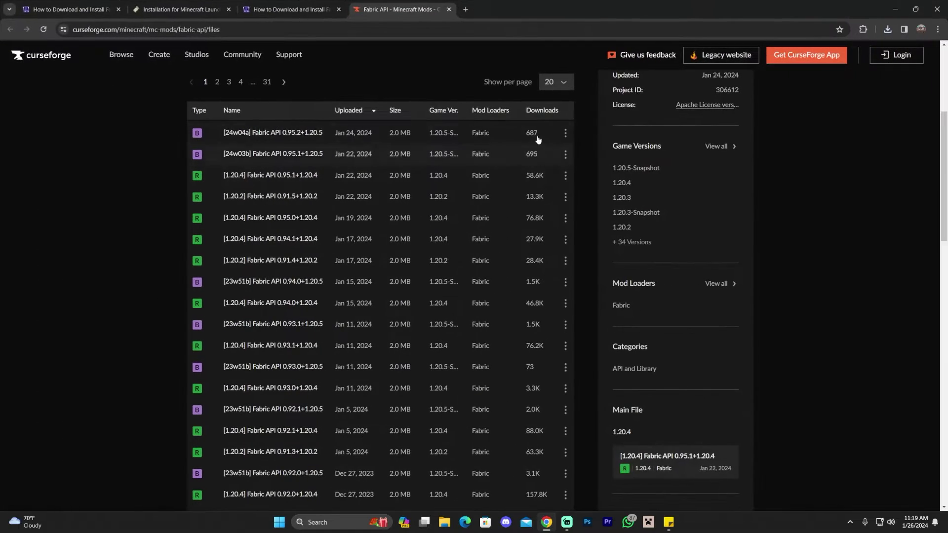
scroll(437, 138, down, 1)
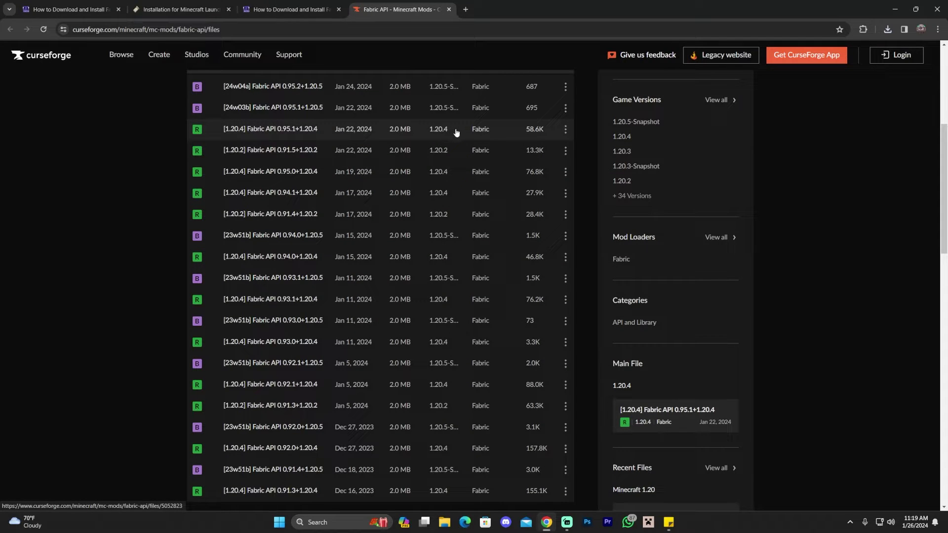
scroll(442, 138, up, 1)
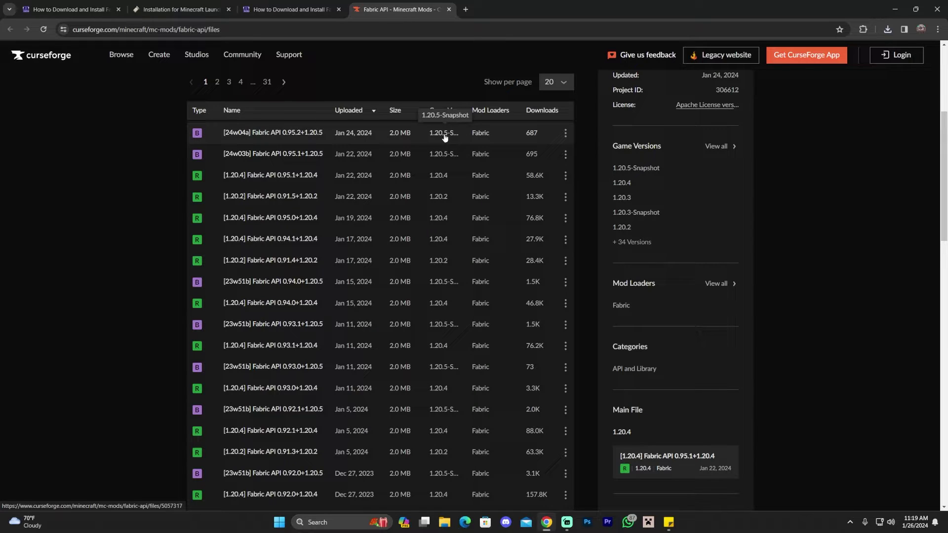
click(566, 176)
click(591, 213)
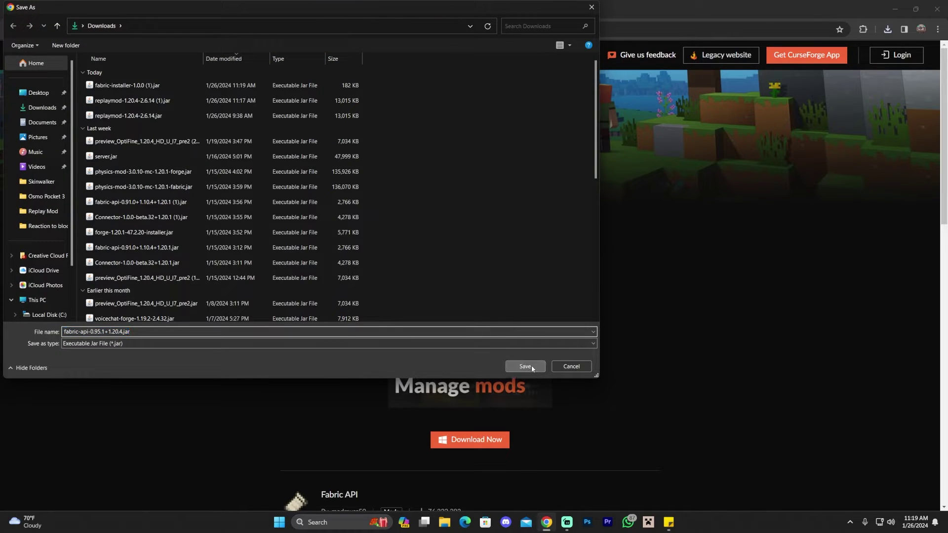
click(524, 366)
drag(814, 8, 830, 35)
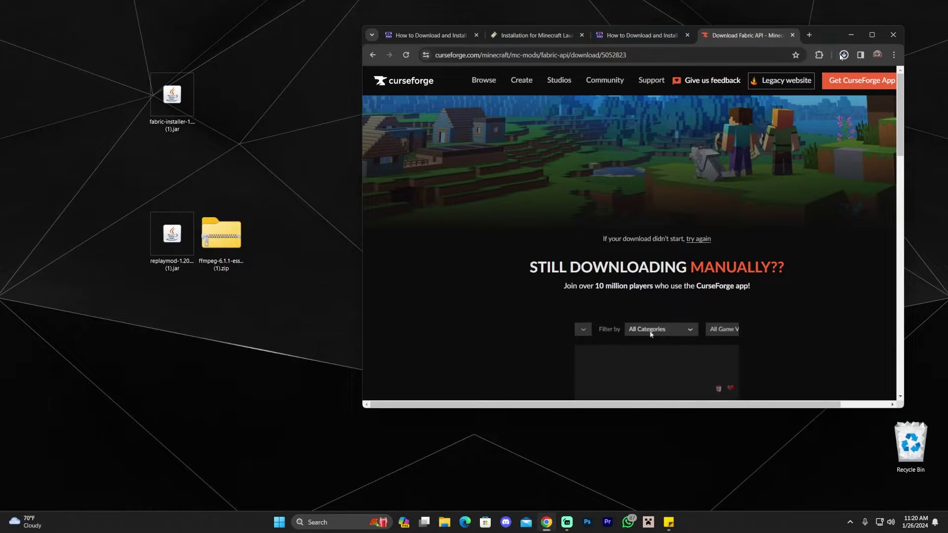
Drag fabric-api-0.95.1+1.20.4.jar from the downloads list onto the desktop and minimize Chrome.
click(841, 56)
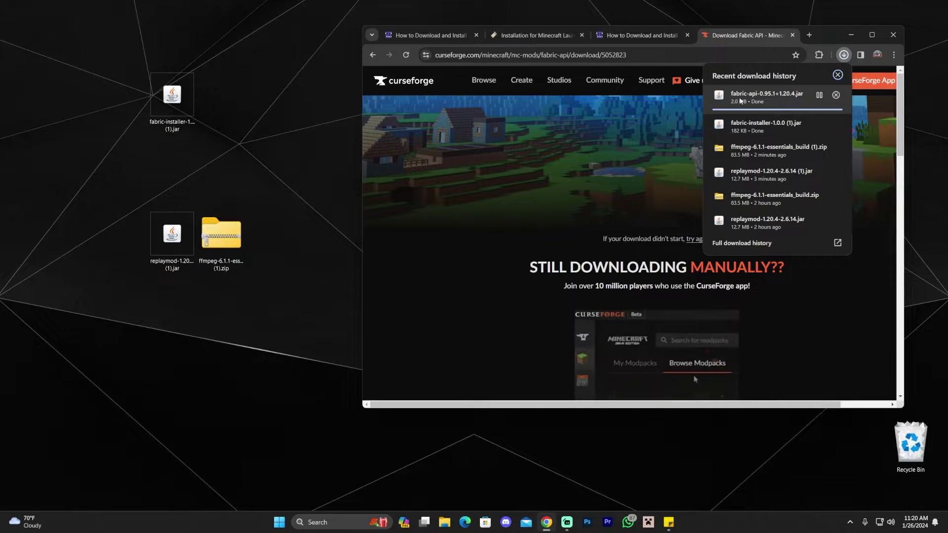
drag(776, 97, 300, 152)
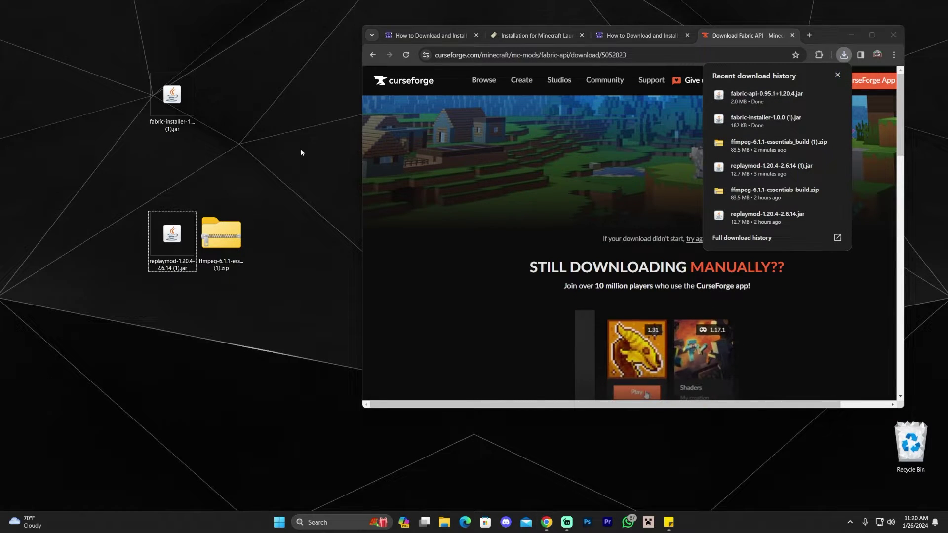
click(852, 33)
Gather all four downloaded files together in the centre of the desktop.
drag(348, 40, 113, 273)
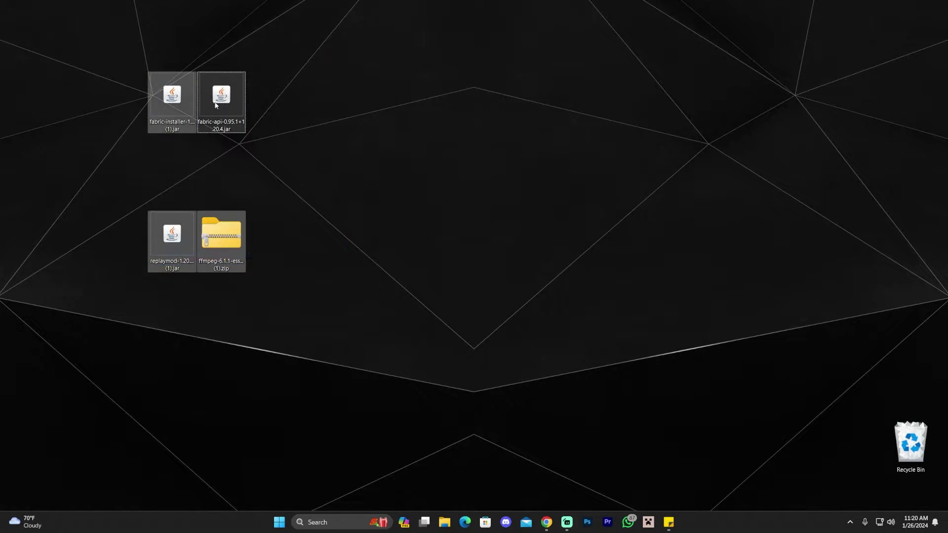
drag(213, 107, 550, 162)
drag(489, 342, 390, 341)
click(644, 148)
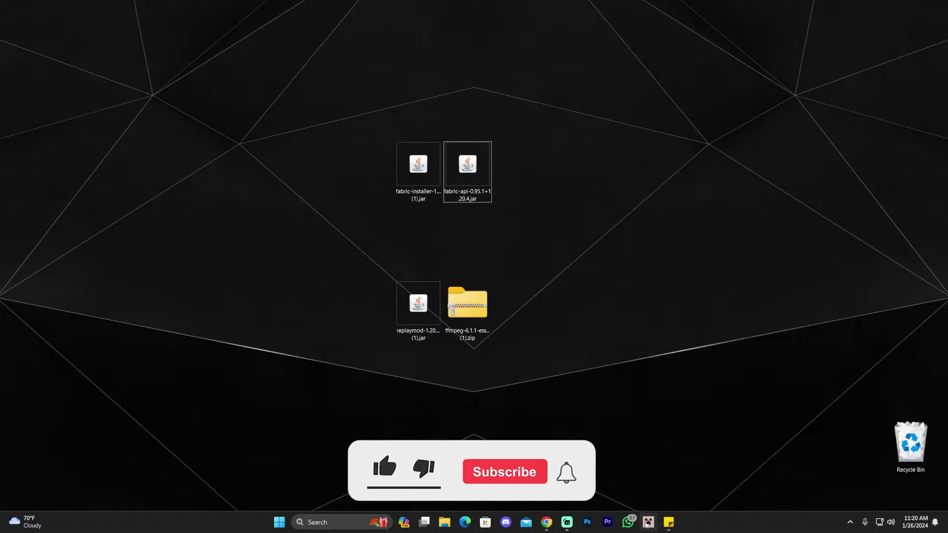
click(423, 177)
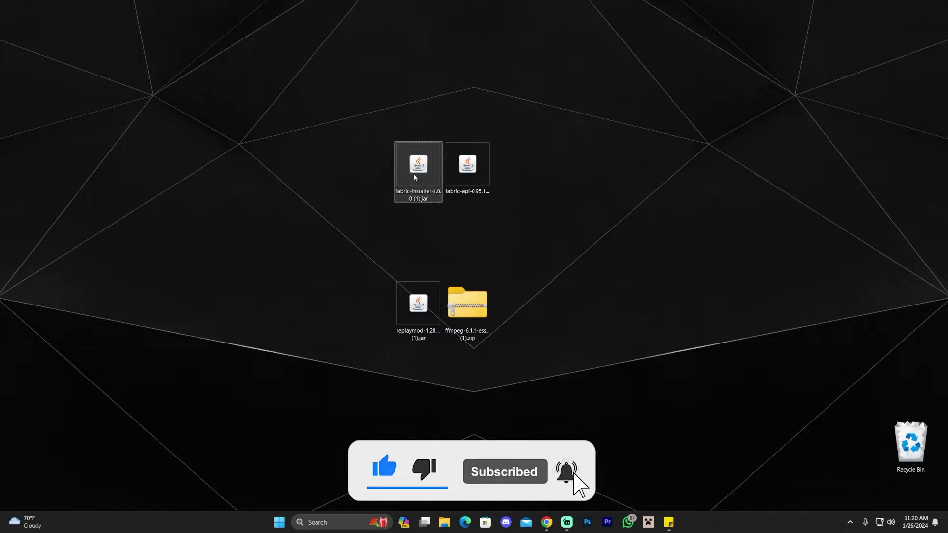
Install Fabric Loader 0.15.6 for Minecraft 1.20.4 with the Fabric installer.
double_click(414, 174)
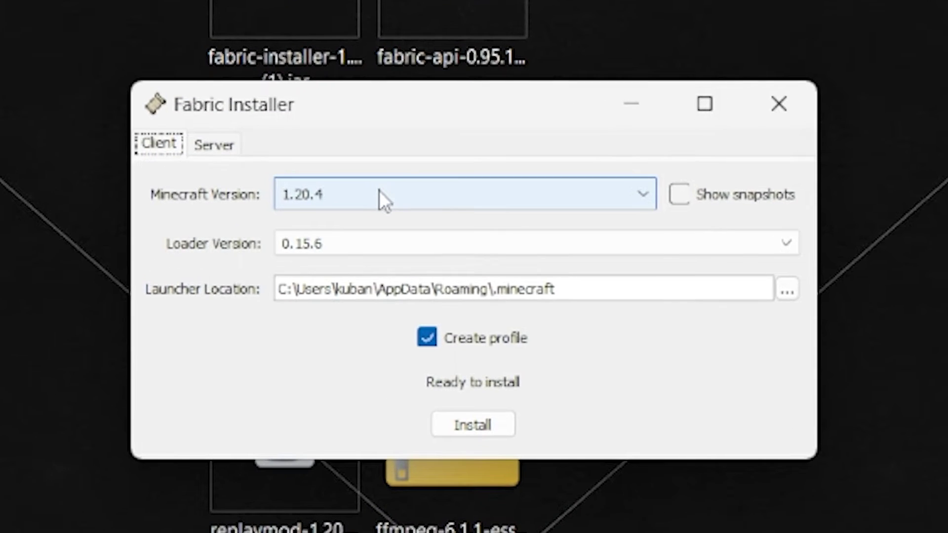
click(446, 233)
scroll(614, 274, down, 2)
scroll(613, 295, up, 2)
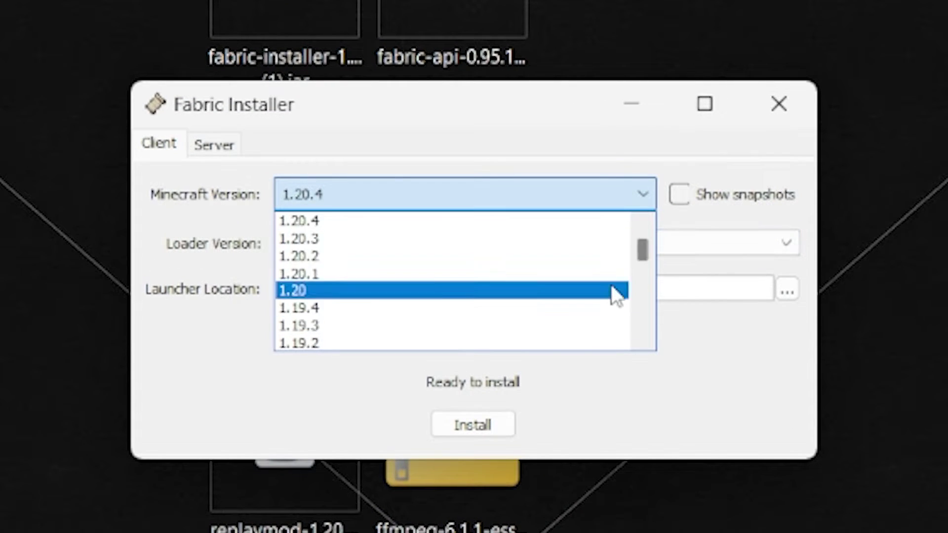
click(380, 195)
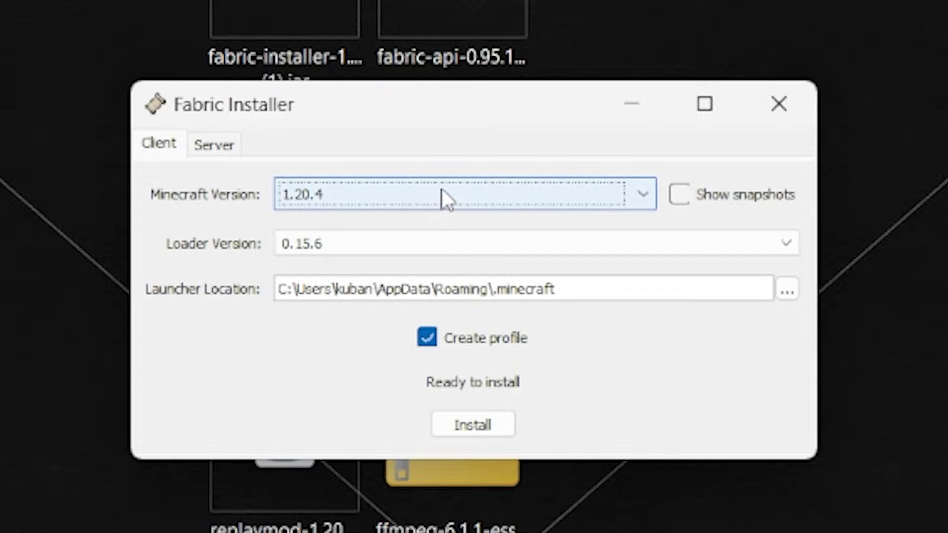
click(491, 427)
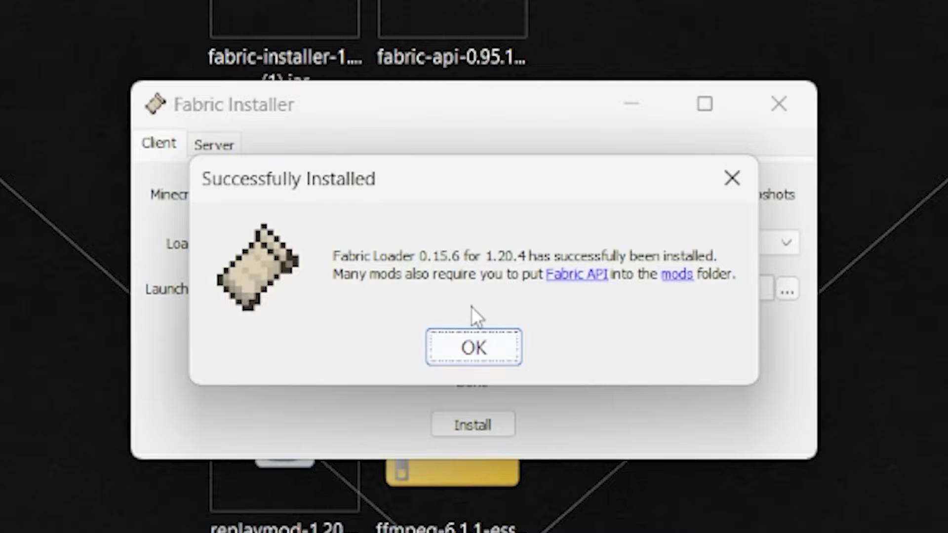
click(481, 348)
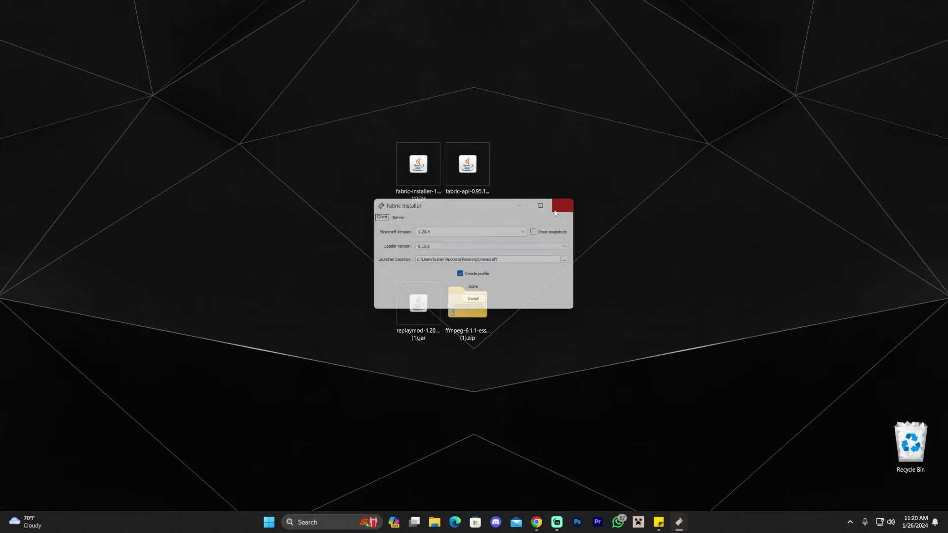
Close the Fabric Installer and delete the fabric-installer jar from the desktop.
click(779, 104)
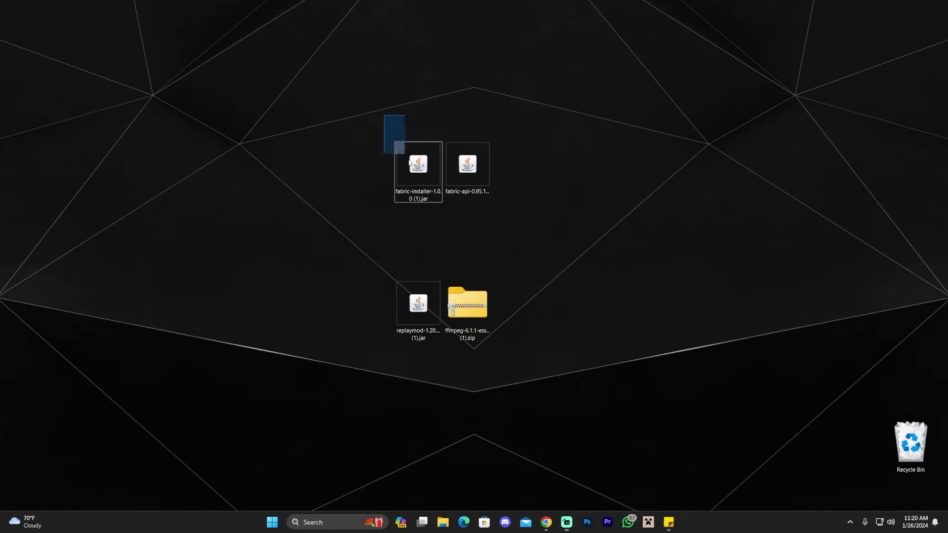
drag(410, 162, 163, 104)
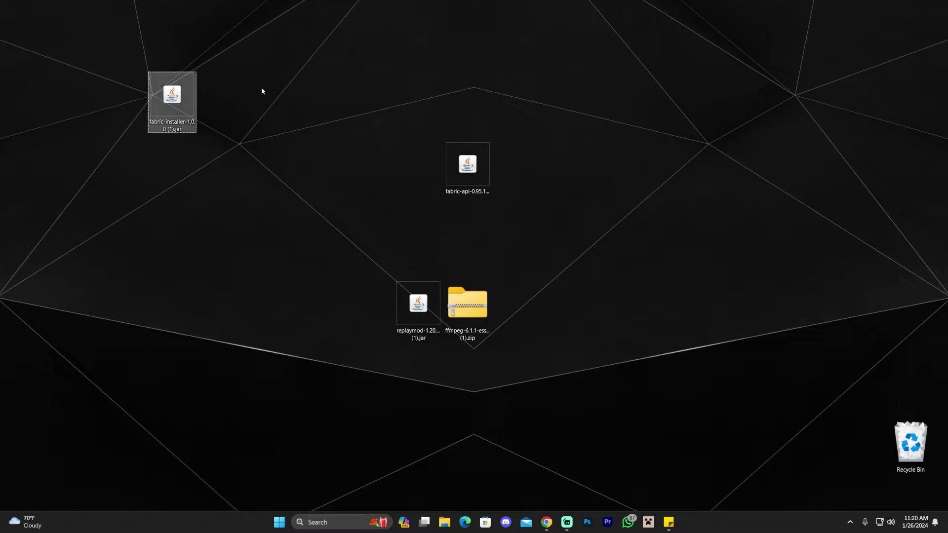
key(Delete)
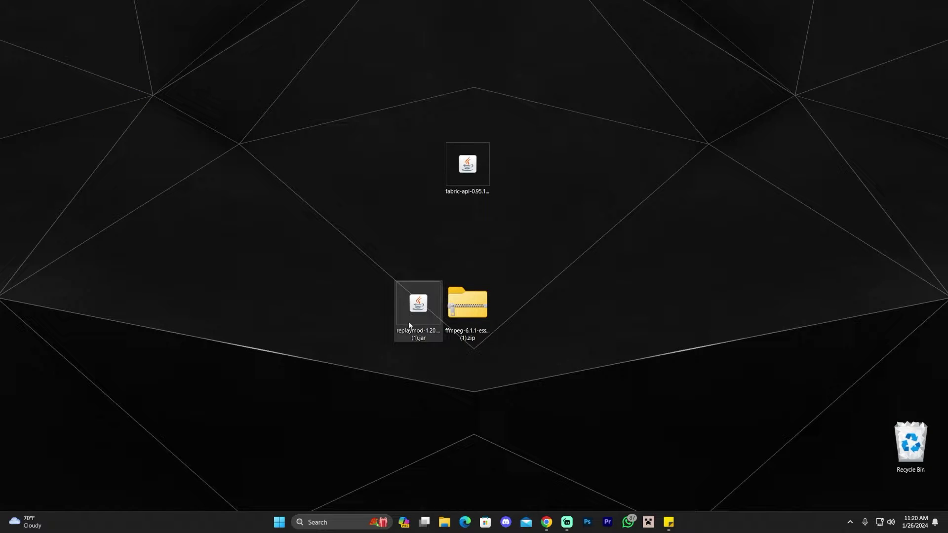
Regroup the replaymod and fabric-api jars with the ffmpeg zip on the desktop.
drag(409, 325, 409, 173)
drag(540, 172, 355, 176)
drag(410, 173, 262, 246)
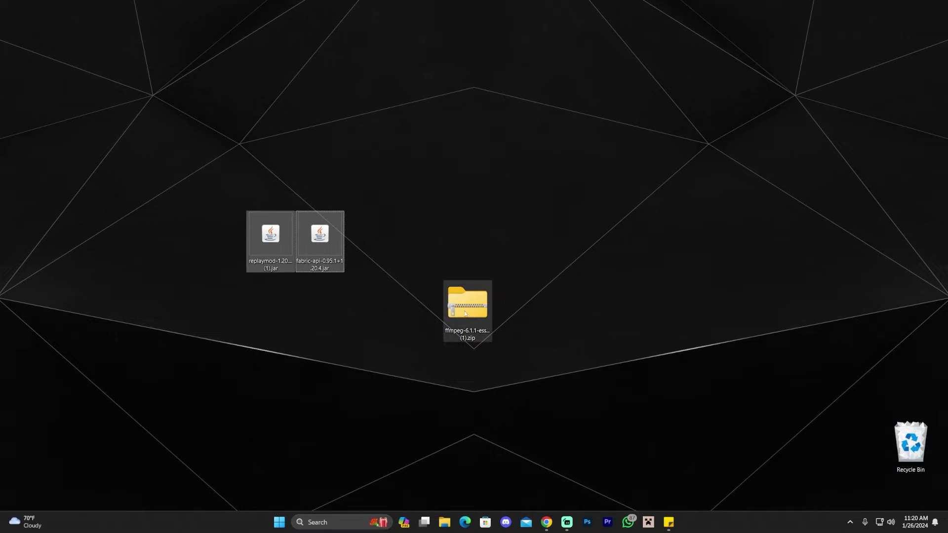
drag(465, 314, 415, 243)
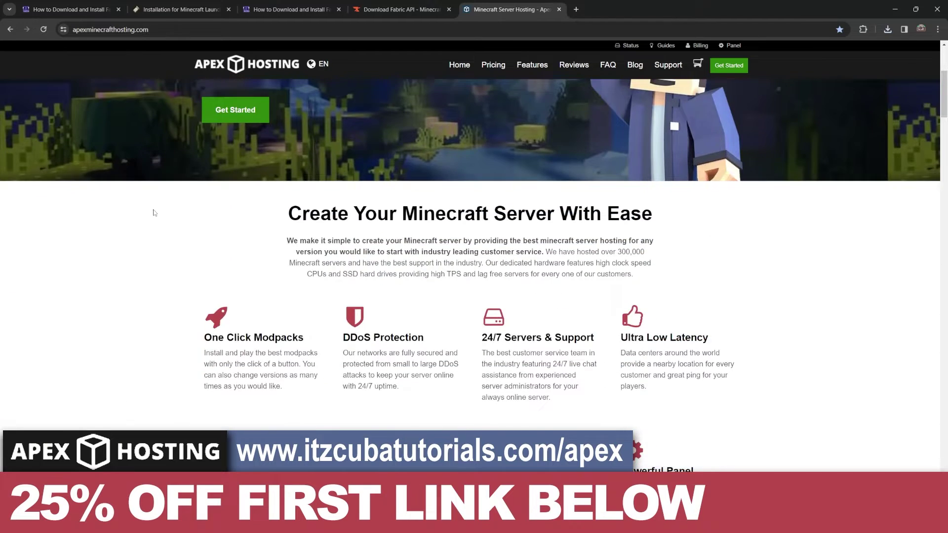
scroll(435, 185, down, 9)
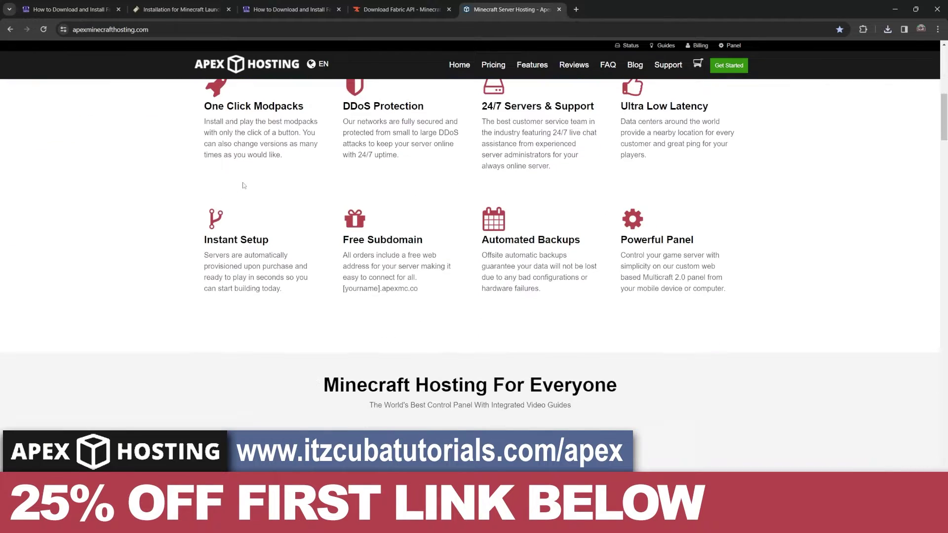
scroll(436, 185, up, 9)
scroll(436, 185, up, 5)
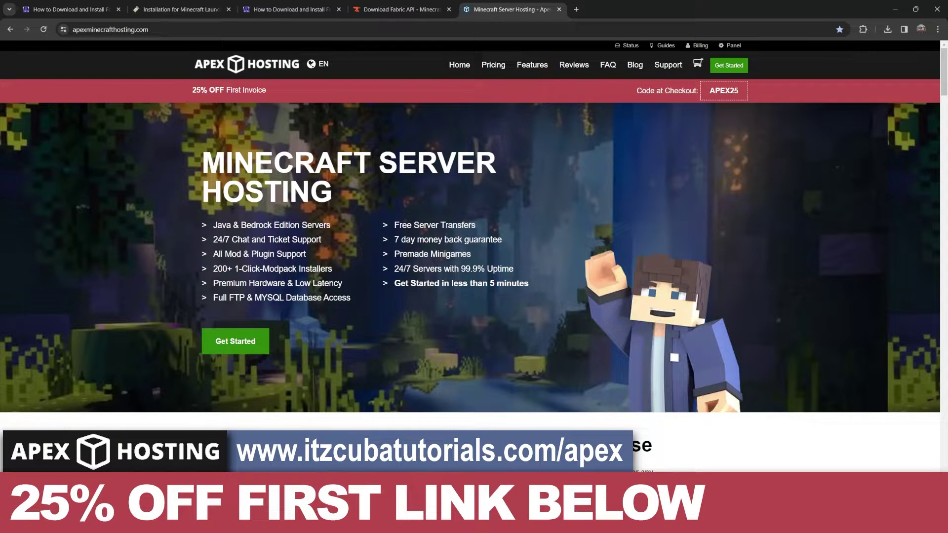
scroll(341, 184, down, 4)
scroll(337, 226, up, 2)
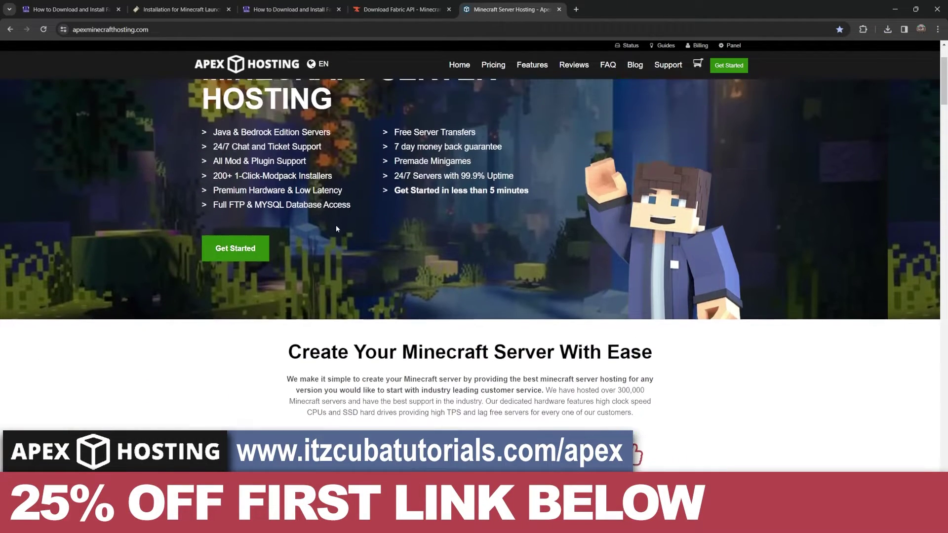
scroll(367, 233, up, 2)
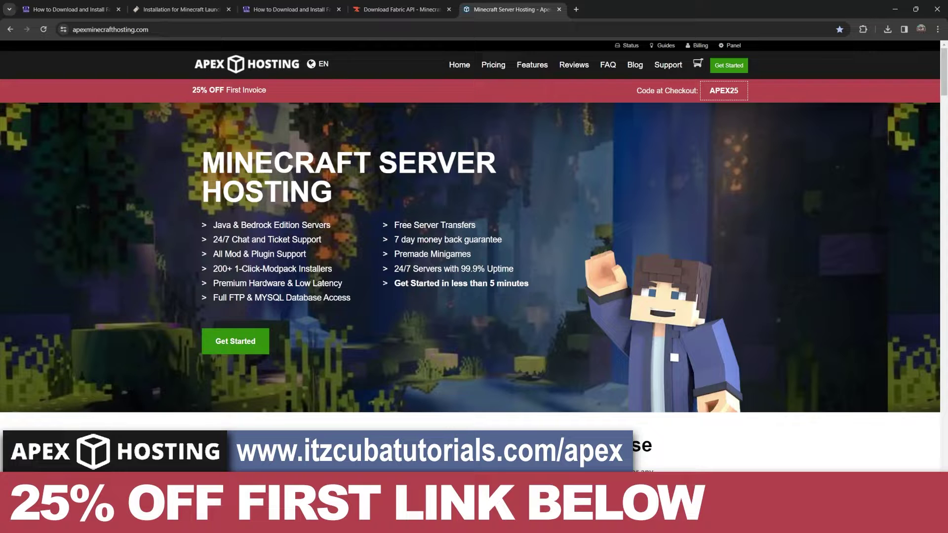
scroll(346, 223, down, 7)
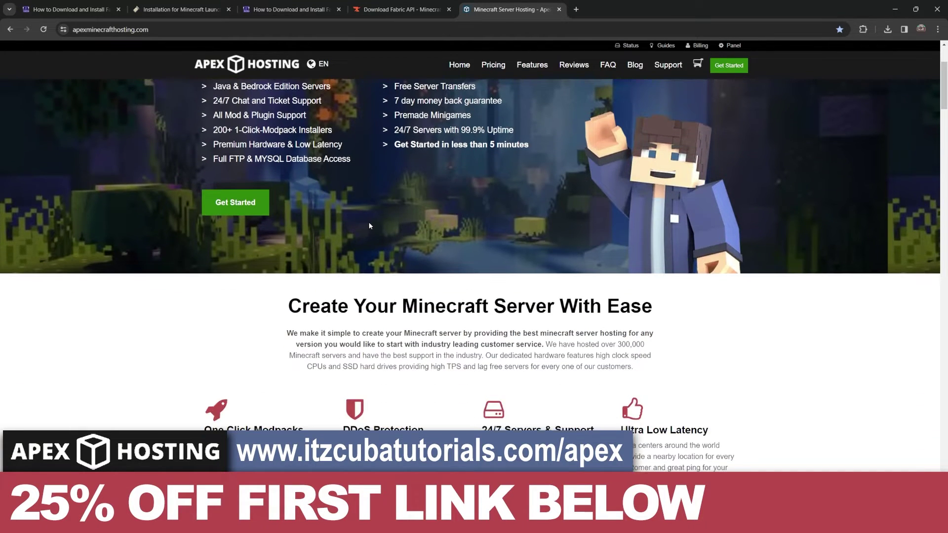
scroll(377, 225, down, 3)
scroll(376, 225, up, 10)
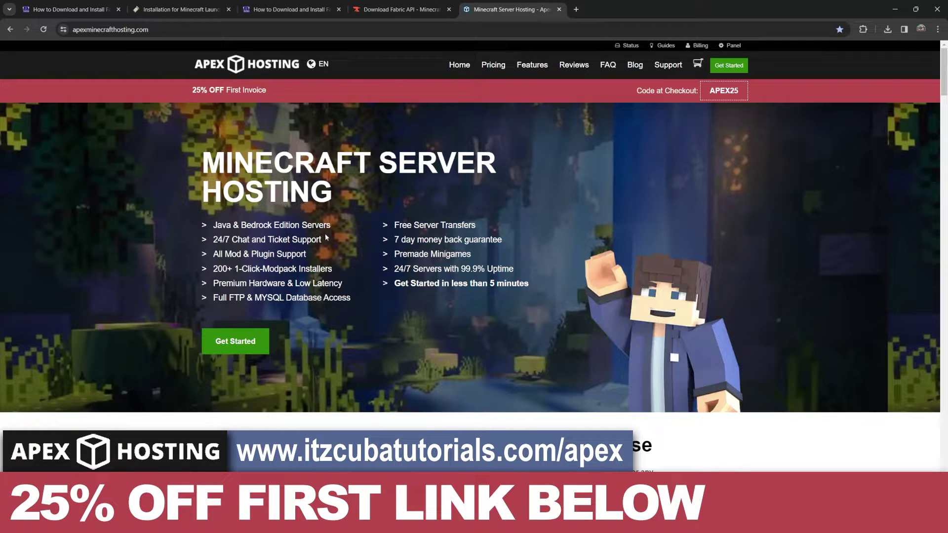
scroll(321, 239, down, 2)
scroll(320, 243, down, 5)
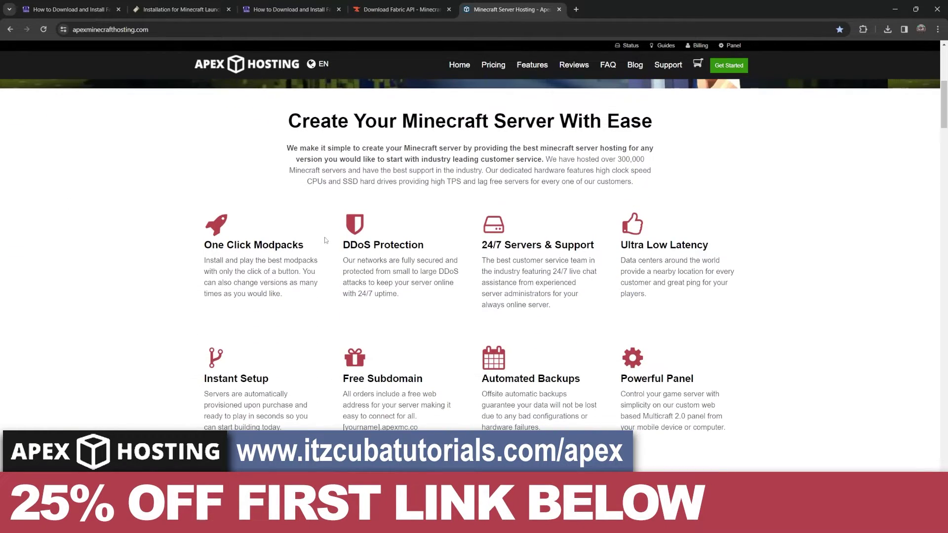
scroll(395, 229, down, 8)
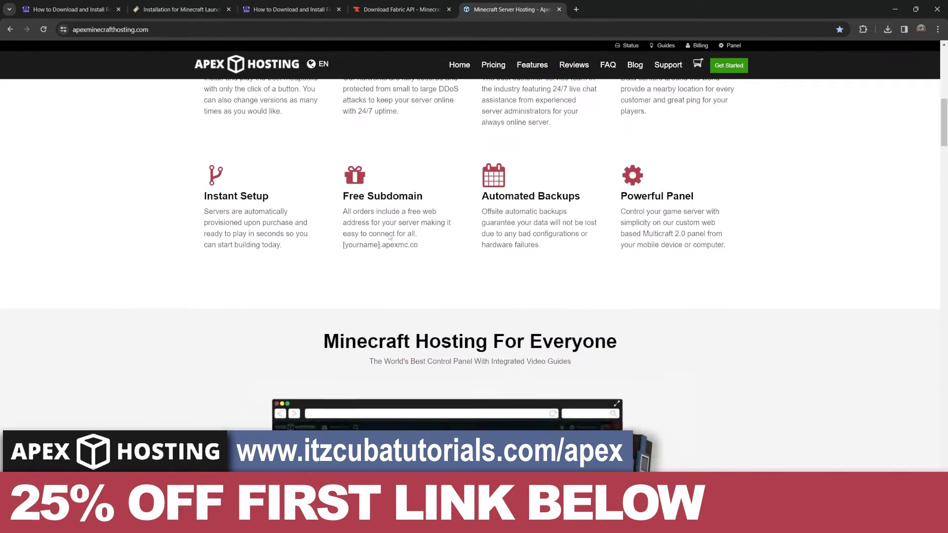
scroll(345, 207, down, 2)
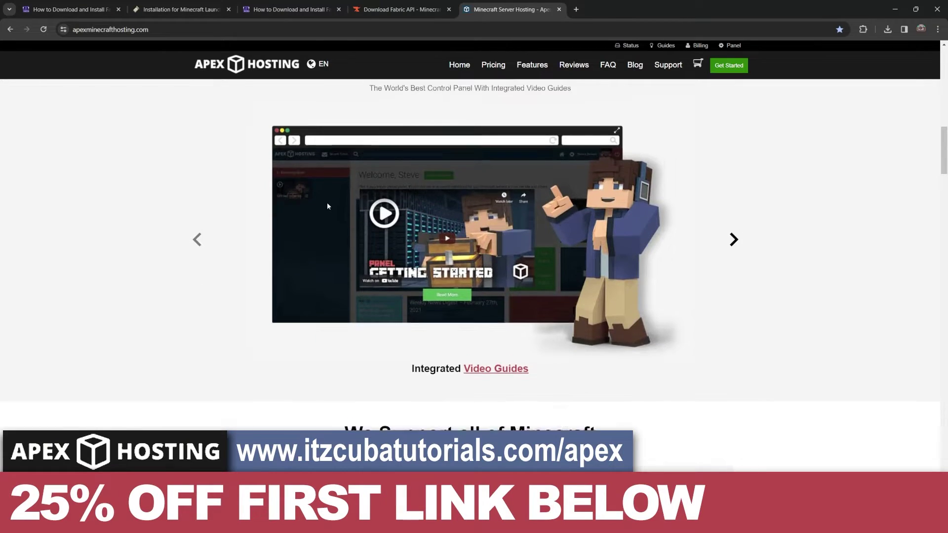
scroll(326, 202, up, 7)
scroll(464, 201, up, 15)
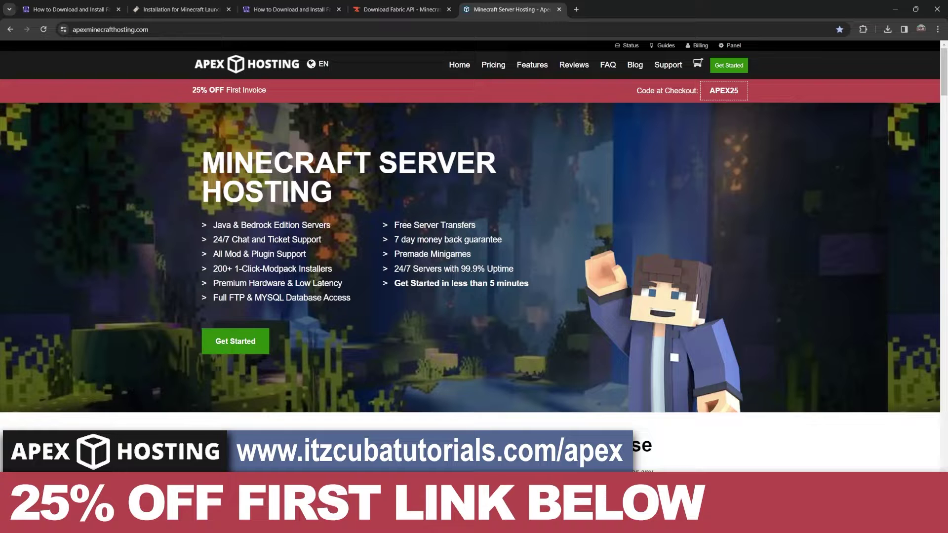
scroll(415, 237, down, 7)
scroll(415, 237, up, 7)
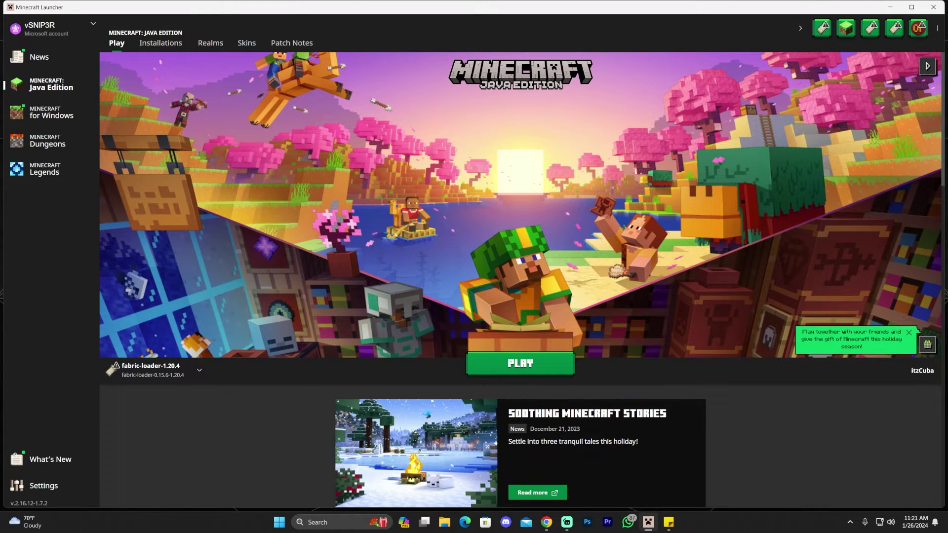
Open the fabric-loader-1.20.4 installation's .minecraft folder from the launcher's Installations list.
double_click(412, 10)
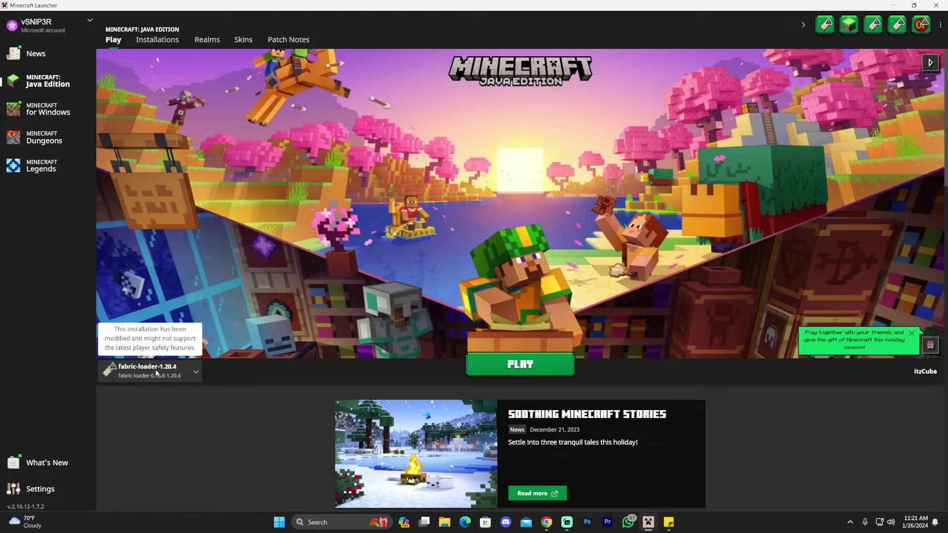
click(155, 40)
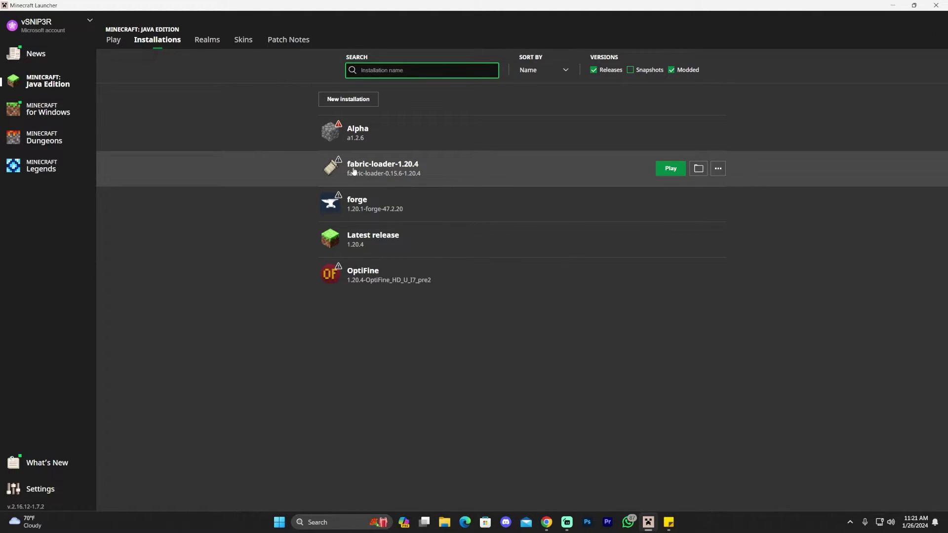
click(672, 70)
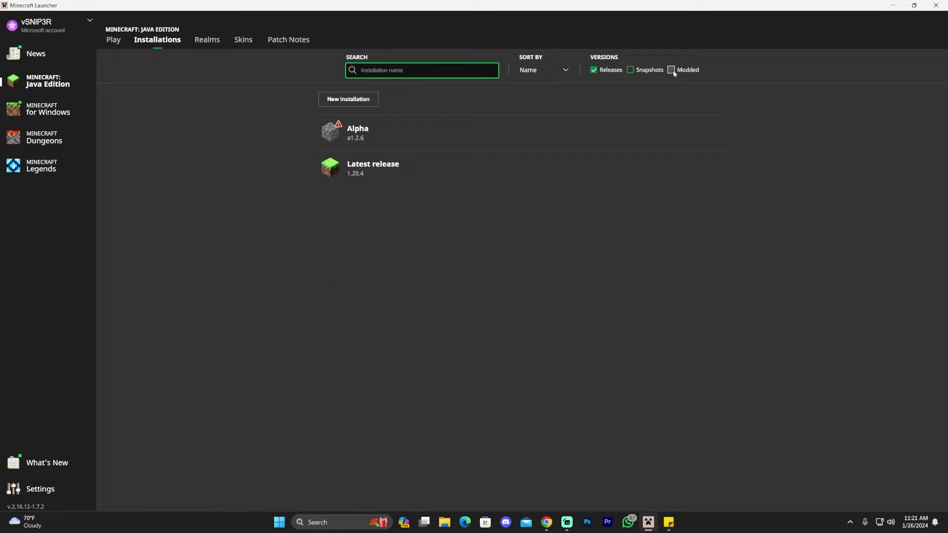
click(672, 70)
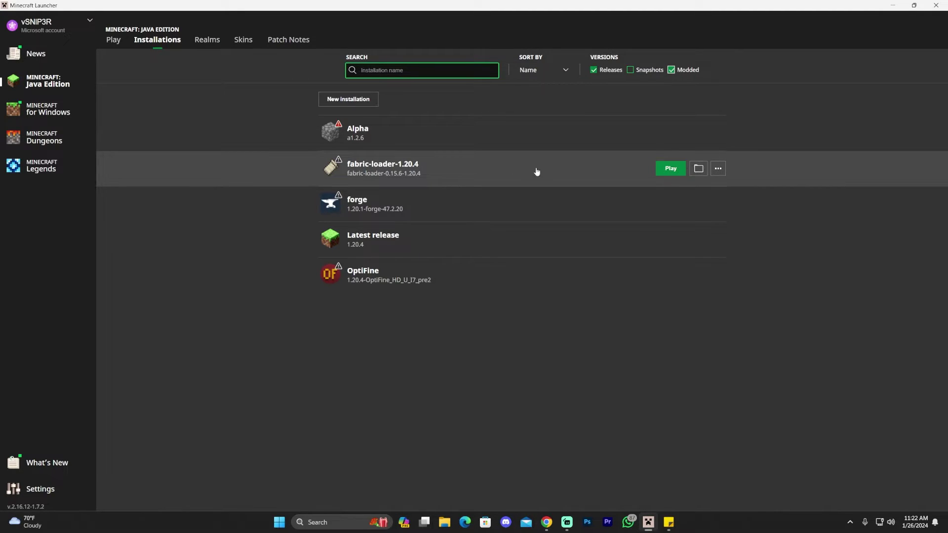
click(698, 169)
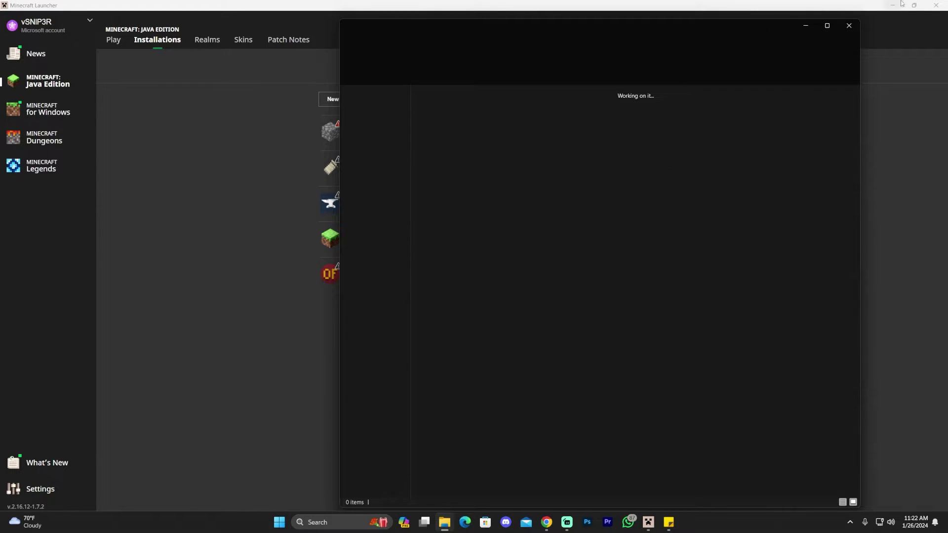
click(902, 4)
drag(746, 30, 642, 22)
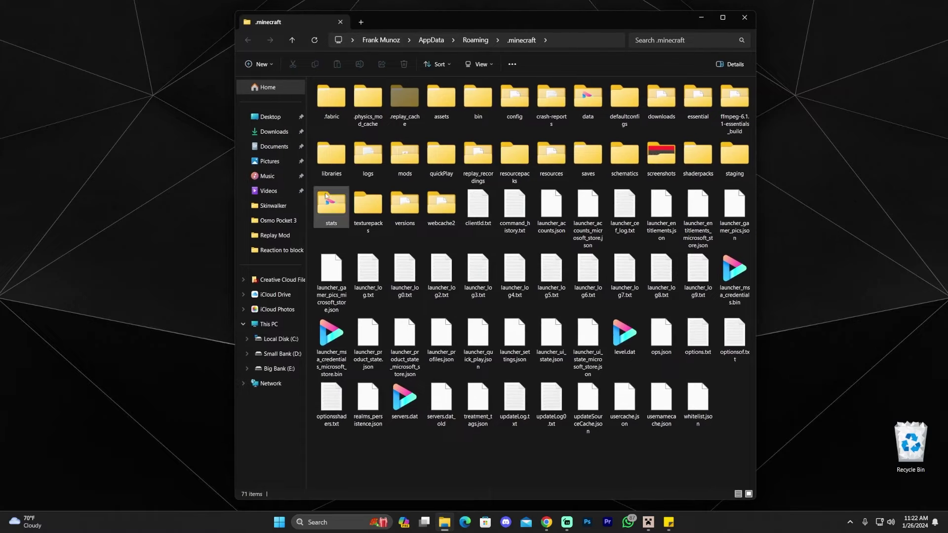
drag(308, 190, 261, 190)
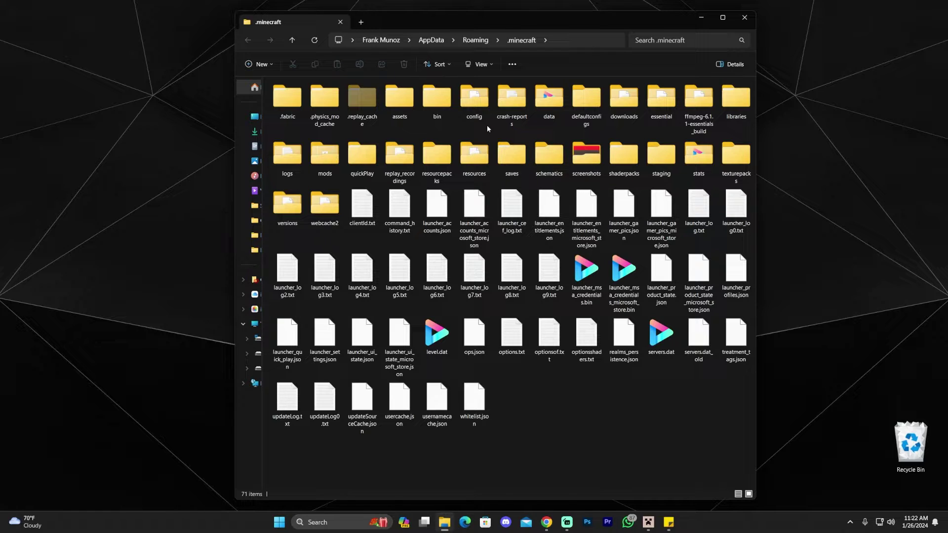
click(312, 159)
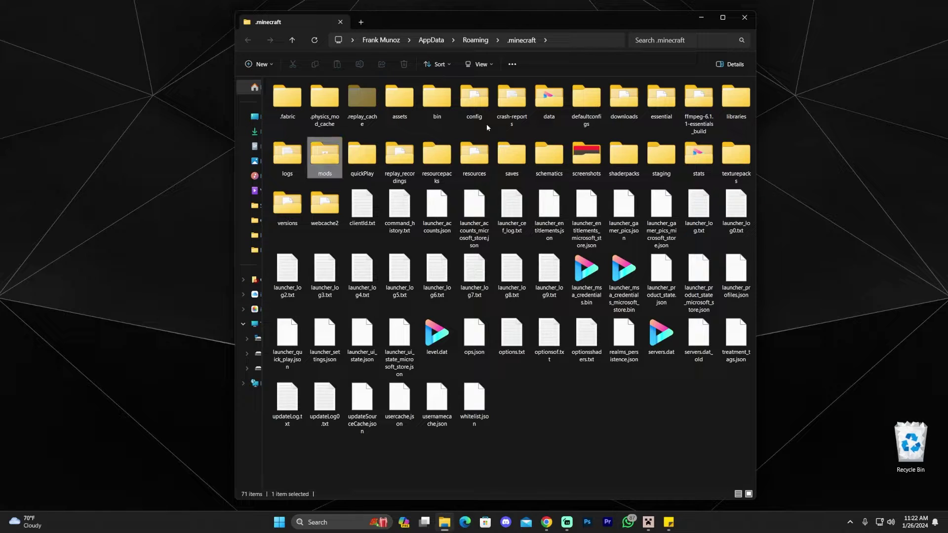
double_click(326, 161)
drag(522, 205, 307, 50)
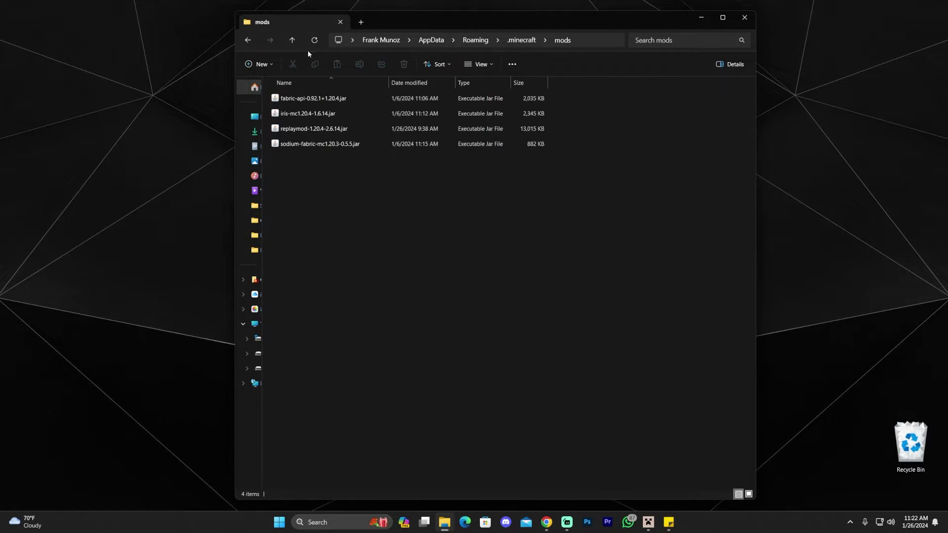
click(247, 40)
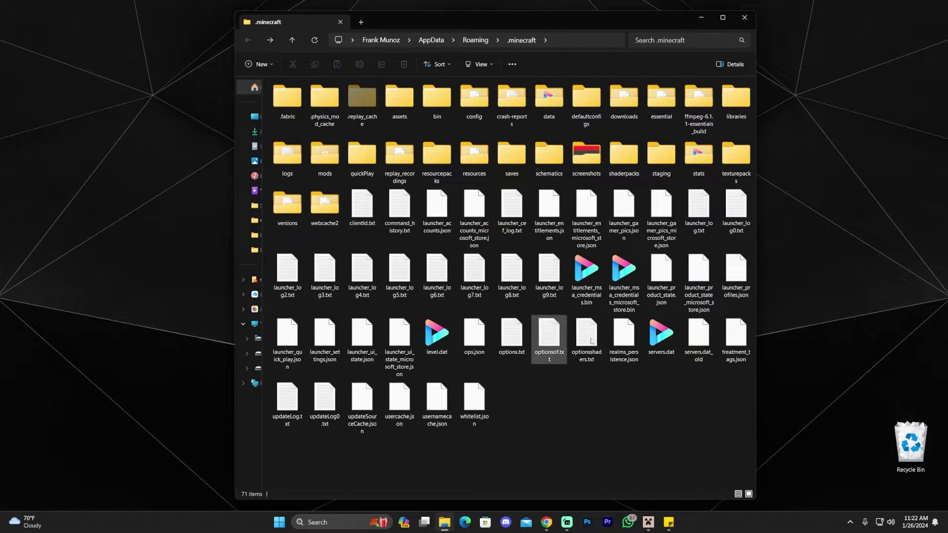
right_click(552, 419)
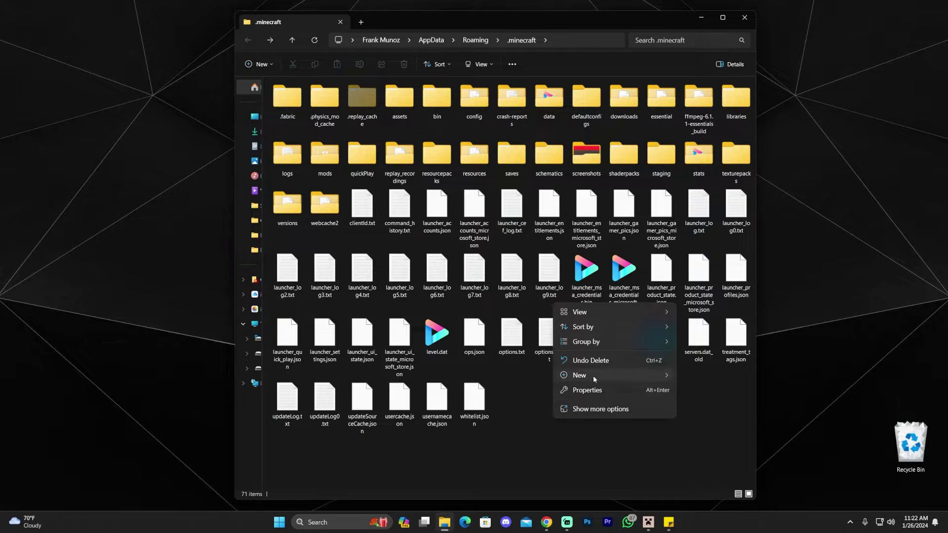
click(511, 350)
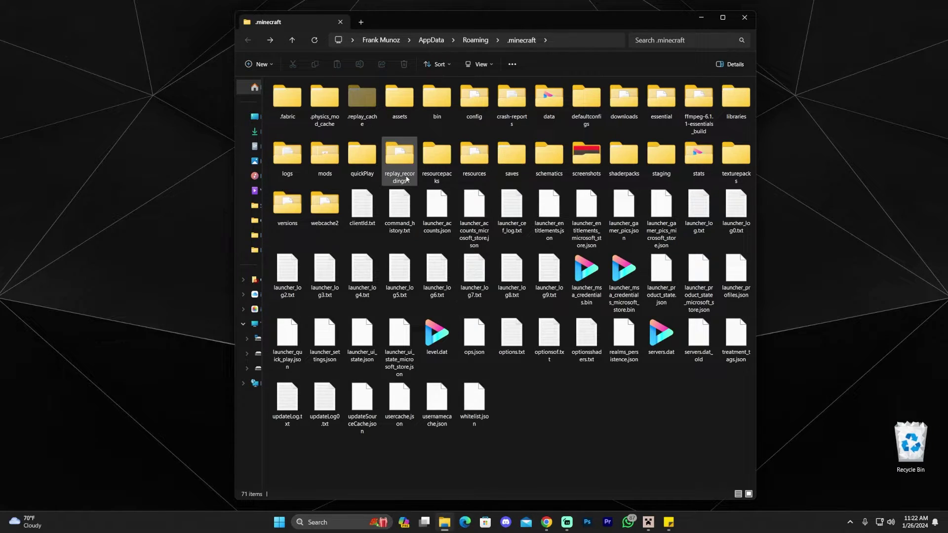
click(336, 158)
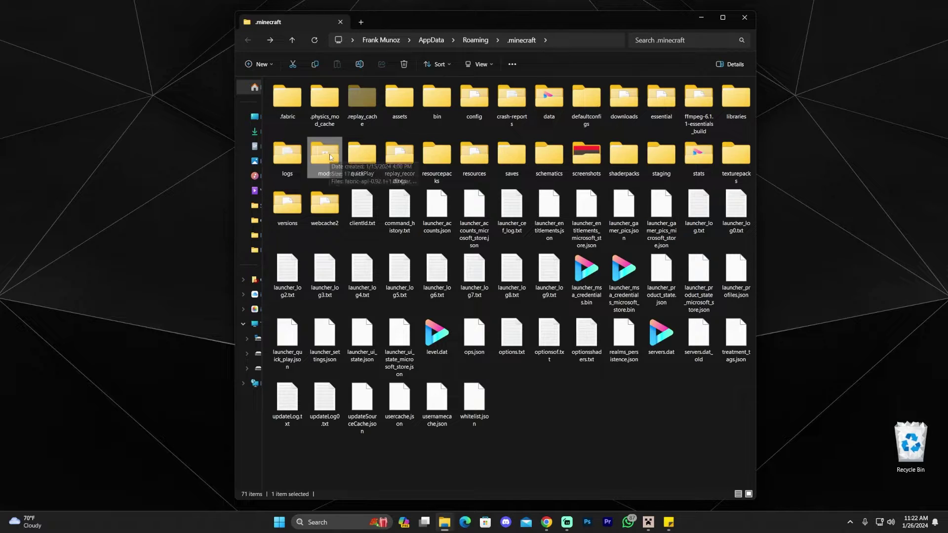
double_click(332, 159)
Arrange the File Explorer window and the two new mod jars on the desktop.
drag(494, 22, 690, 15)
drag(358, 174, 237, 275)
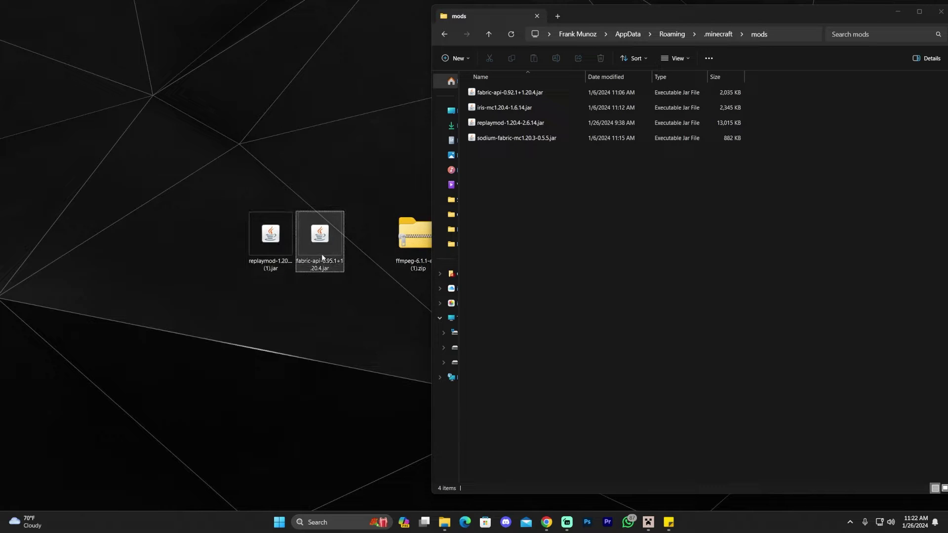
drag(246, 212, 267, 237)
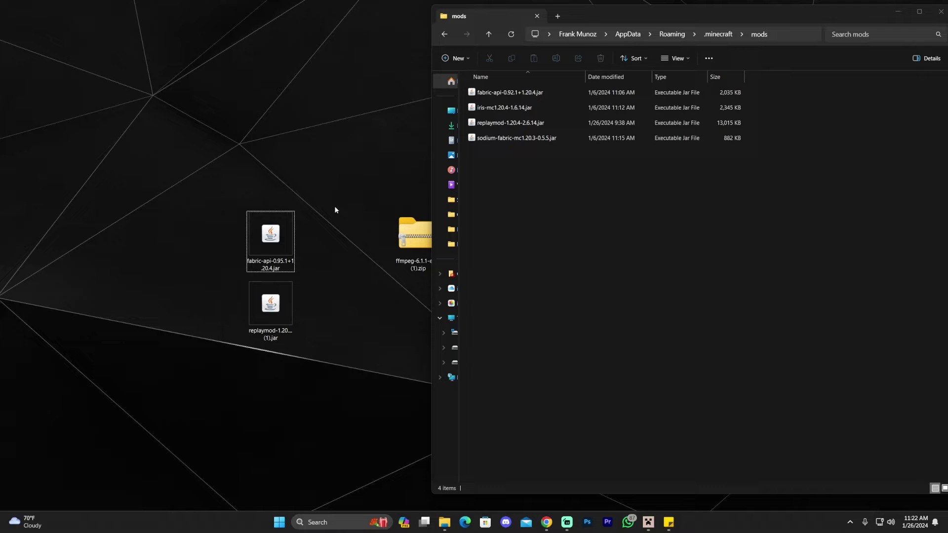
Delete the old fabric-api and replaymod jars from the mods folder.
click(498, 123)
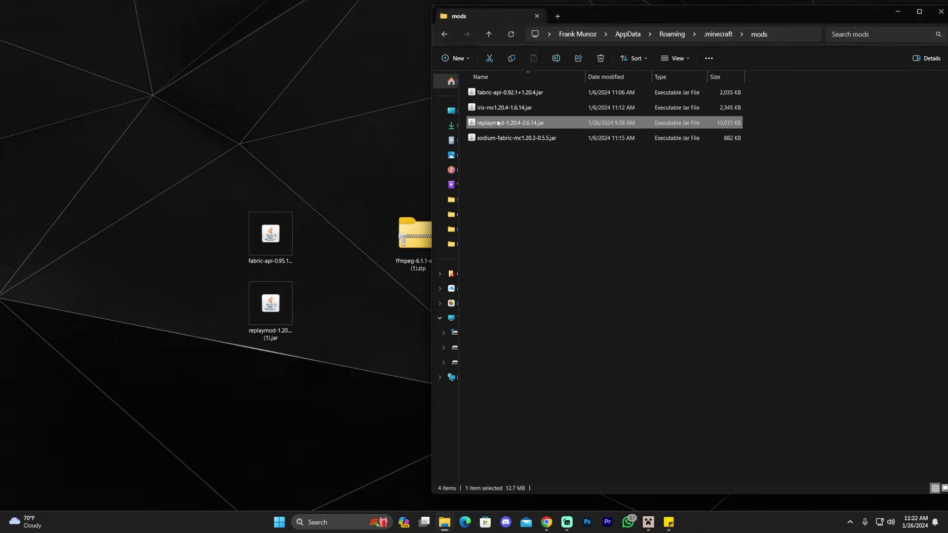
click(514, 88)
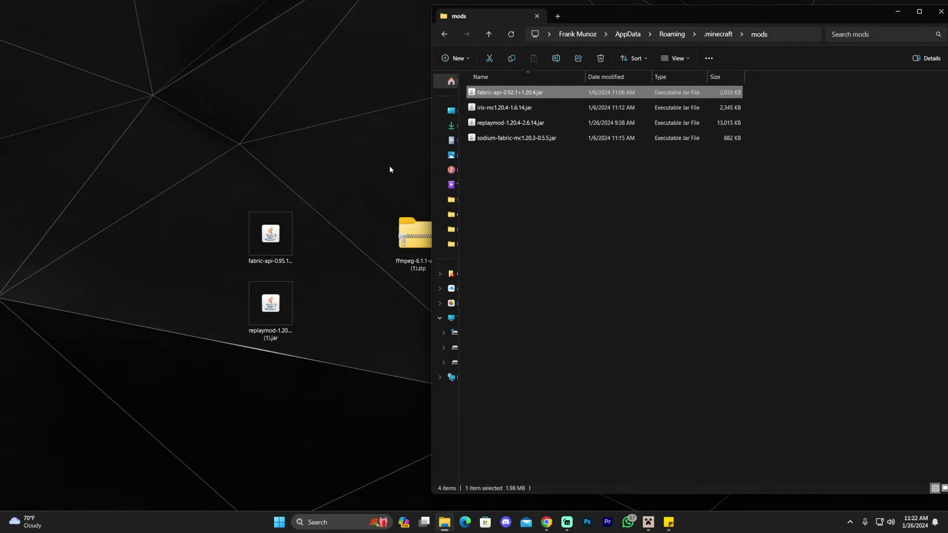
click(490, 96)
key(BackSpace)
key(Delete)
key(Delete)
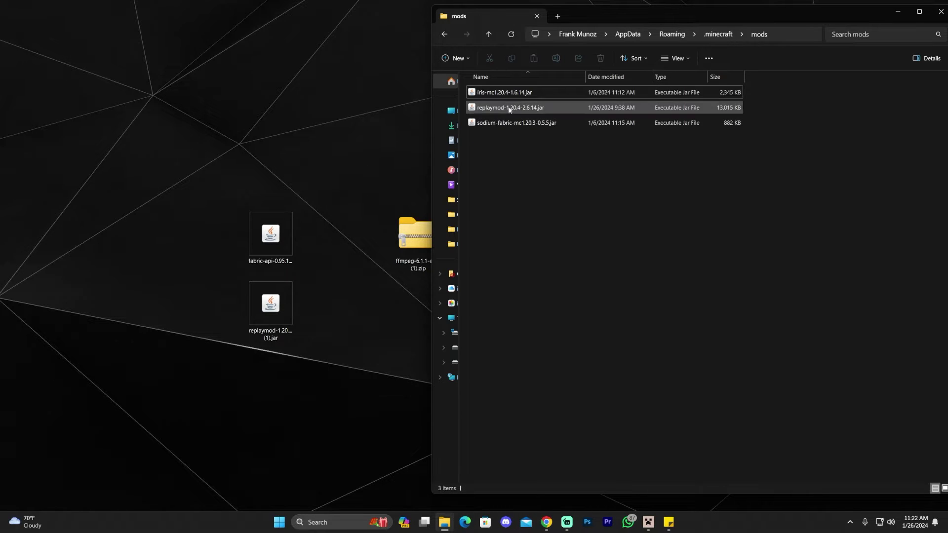
Move the new fabric-api-0.95.1+1.20.4 and replaymod-1.20.4-2.6.14 jars into mods.
drag(345, 119, 258, 343)
drag(275, 244, 544, 218)
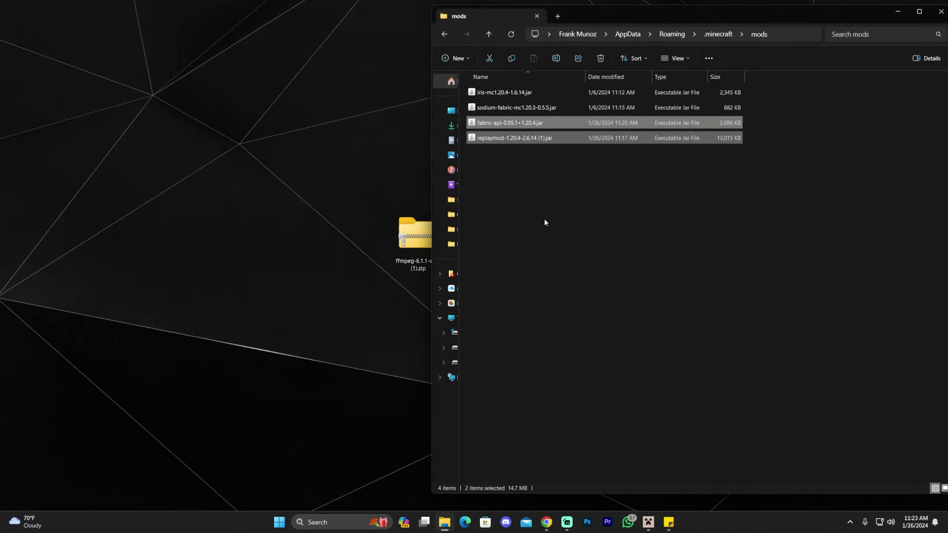
click(547, 156)
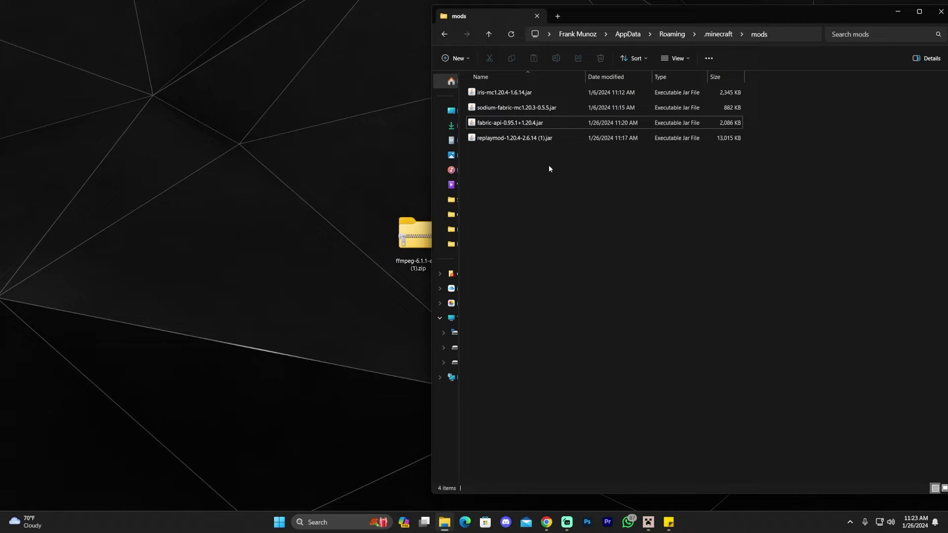
drag(580, 306, 493, 89)
Return from mods to the .minecraft folder.
right_click(267, 143)
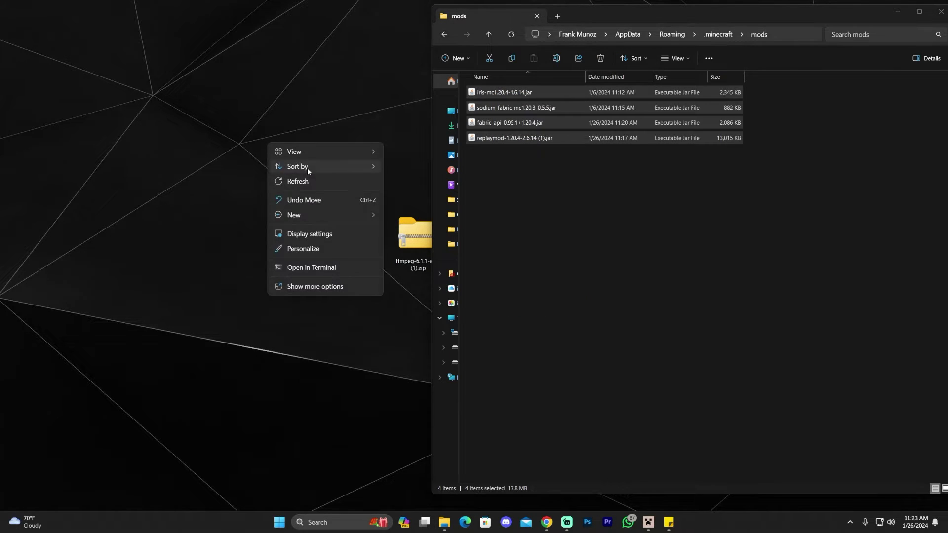
click(529, 180)
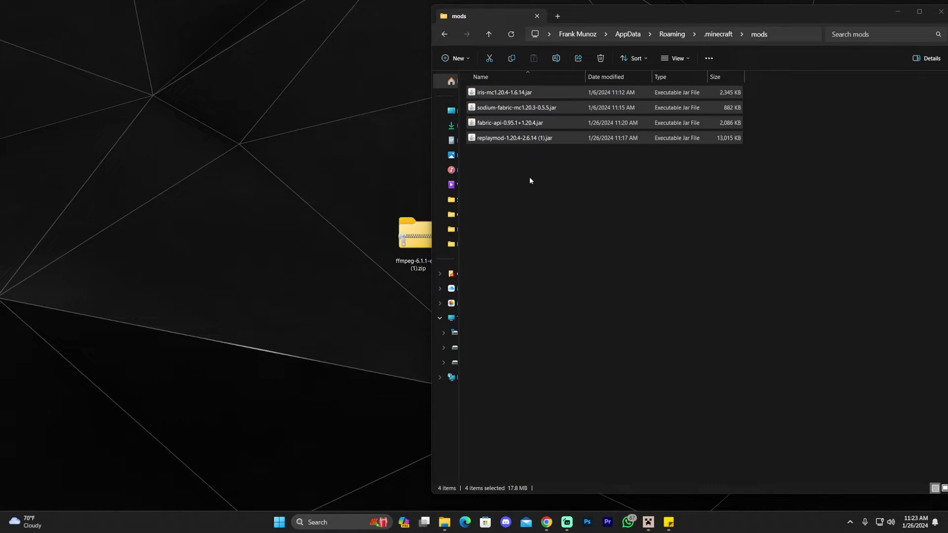
click(445, 35)
drag(666, 19, 385, 26)
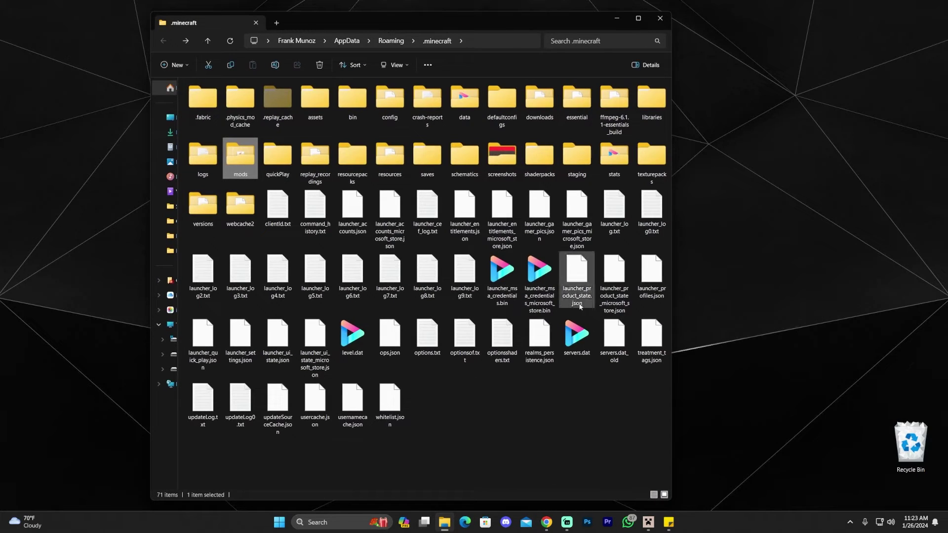
Arrange the .minecraft window and the ffmpeg zip on the desktop side by side.
click(362, 128)
drag(503, 15, 234, 27)
drag(430, 253, 810, 165)
drag(278, 38, 437, 22)
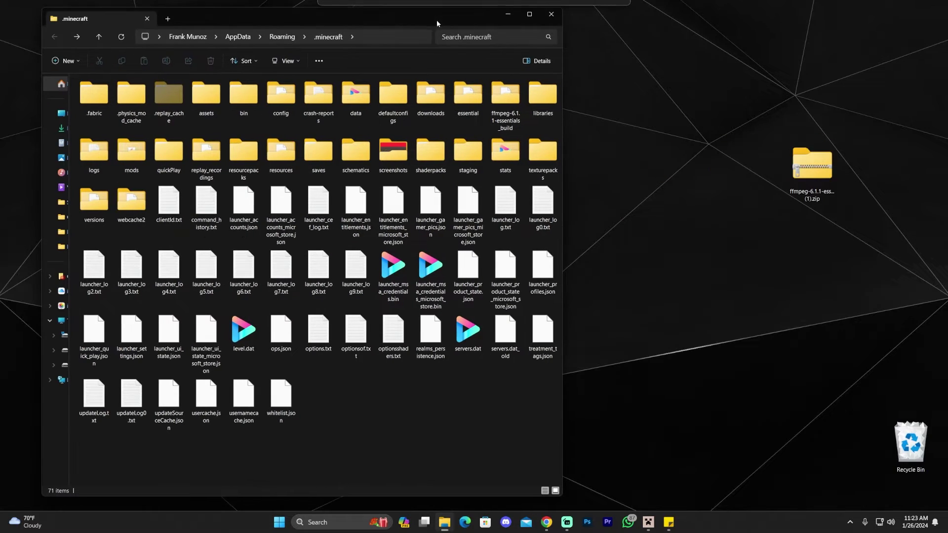
click(805, 169)
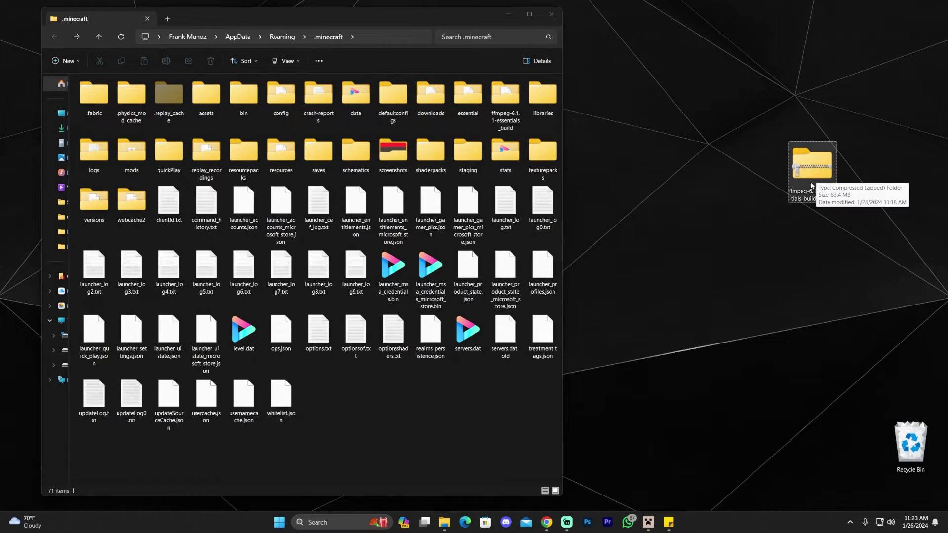
Open the ffmpeg zip and fit its window beside .minecraft.
double_click(820, 166)
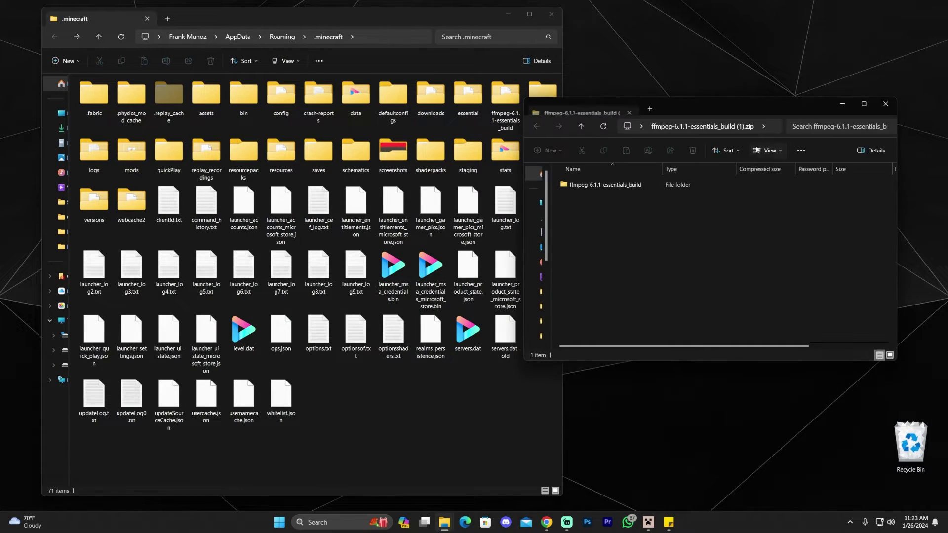
drag(755, 114, 805, 83)
drag(729, 335, 740, 468)
drag(738, 77, 727, 55)
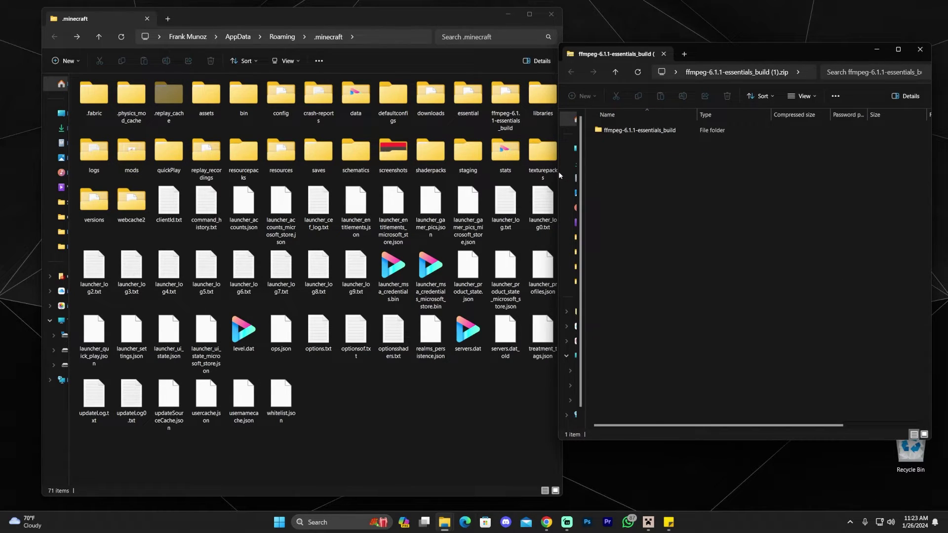
drag(558, 171, 623, 176)
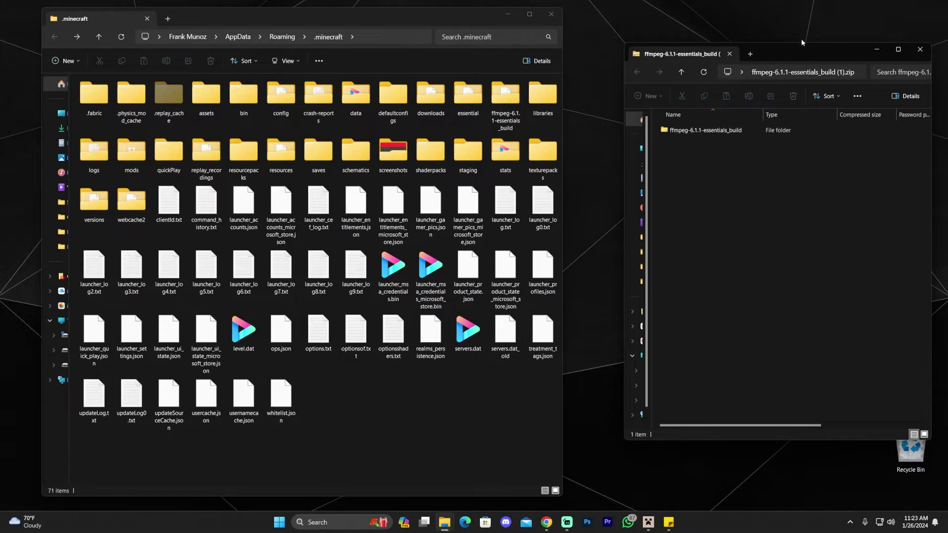
drag(802, 43, 783, 42)
Copy ffmpeg-6.1.1-essentials_build into .minecraft, replacing same-named files in the destination.
click(687, 132)
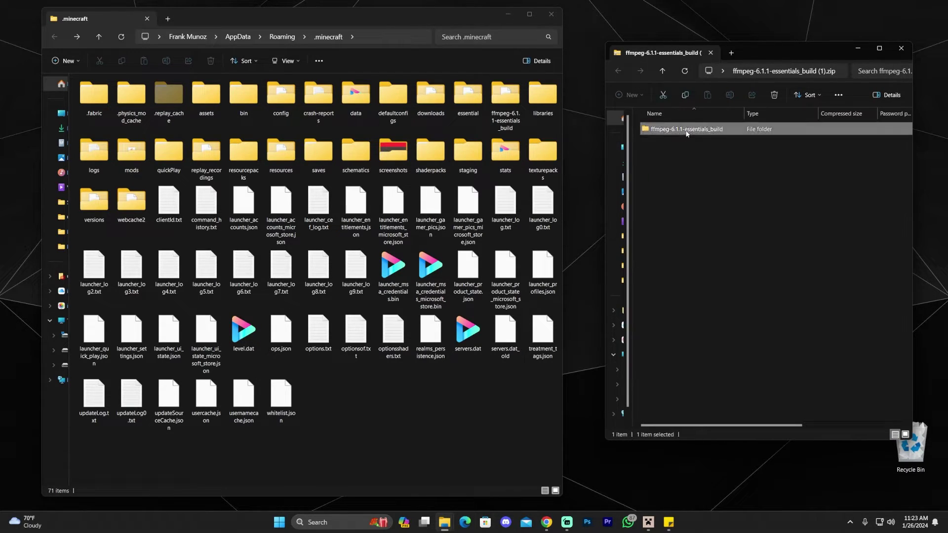
drag(699, 134, 415, 429)
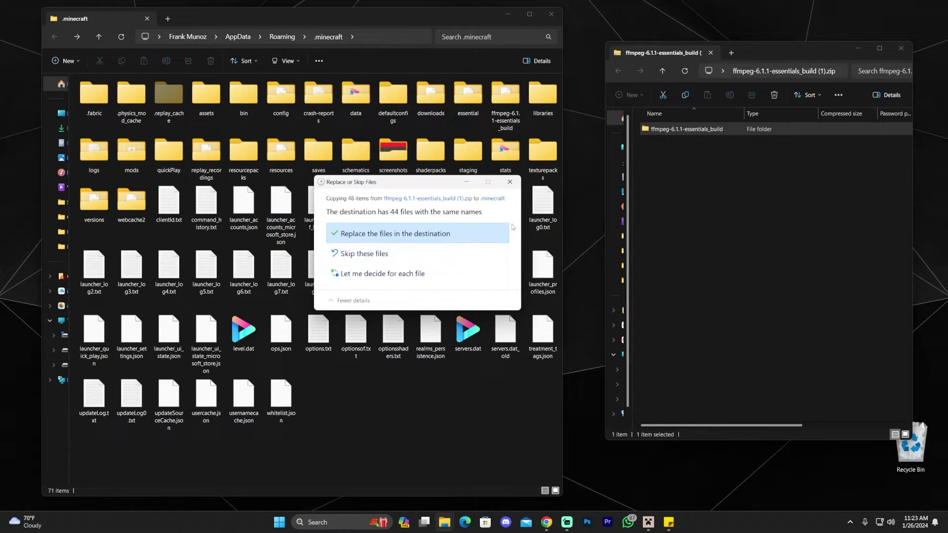
click(500, 238)
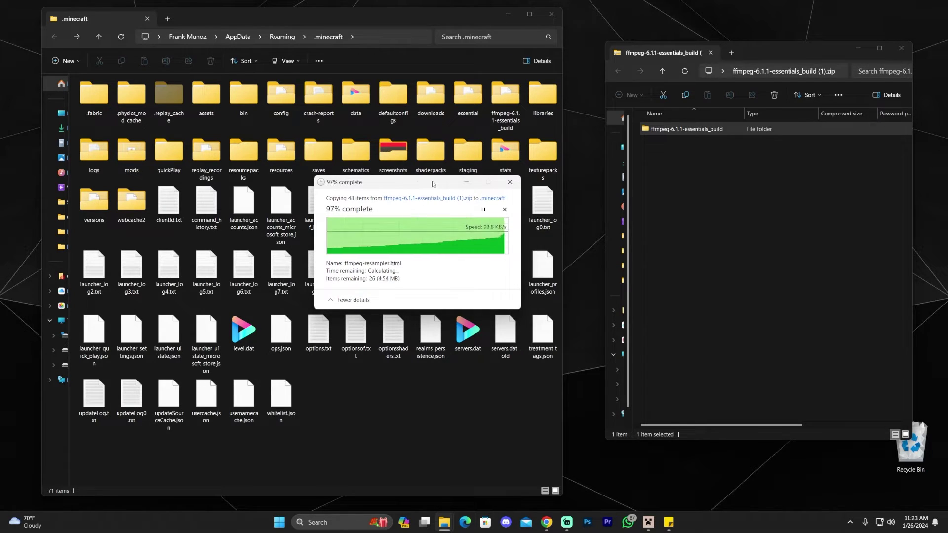
Close the zip and .minecraft windows, leaving the ffmpeg zip selected on the desktop.
click(689, 152)
click(901, 49)
click(406, 445)
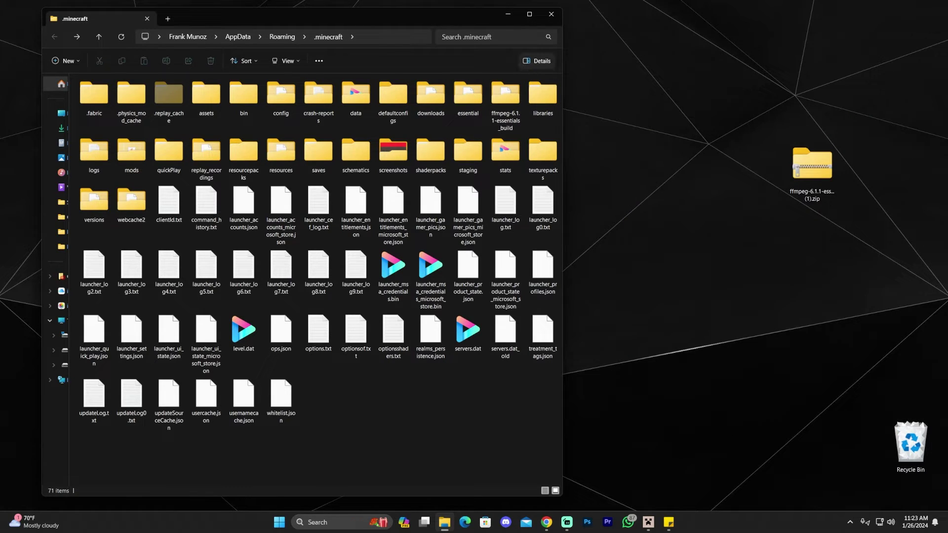
click(551, 13)
drag(731, 103, 854, 216)
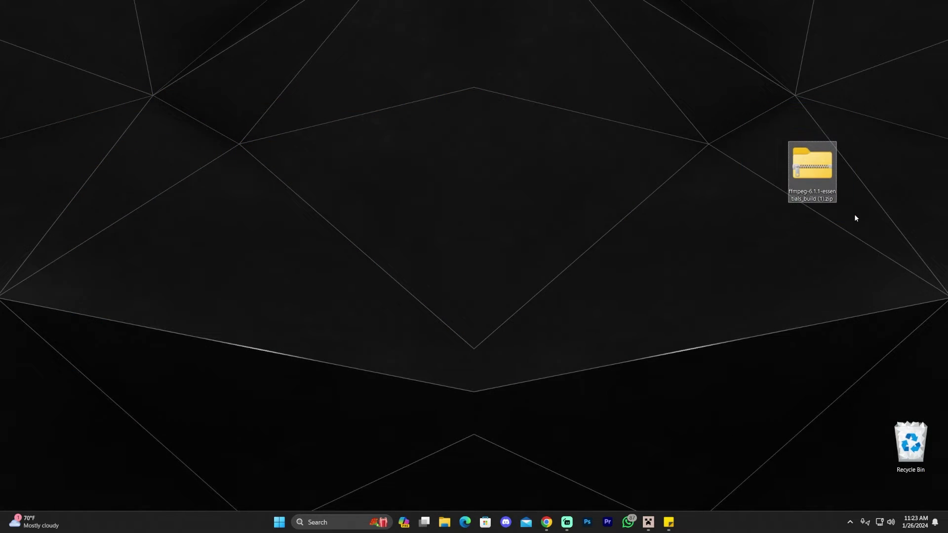
Delete the ffmpeg zip and launch fabric-loader-1.20.4, accepting the modified-installation warning.
key(Delete)
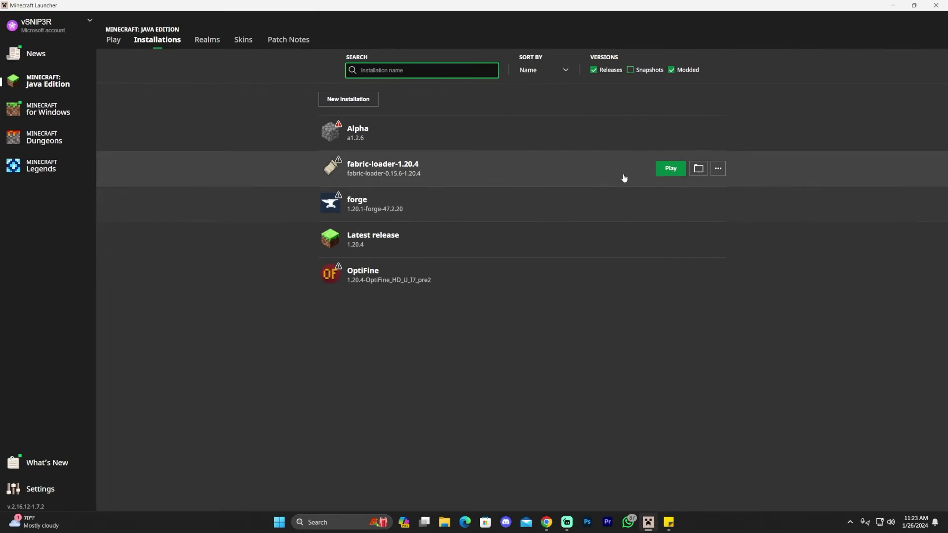
click(670, 169)
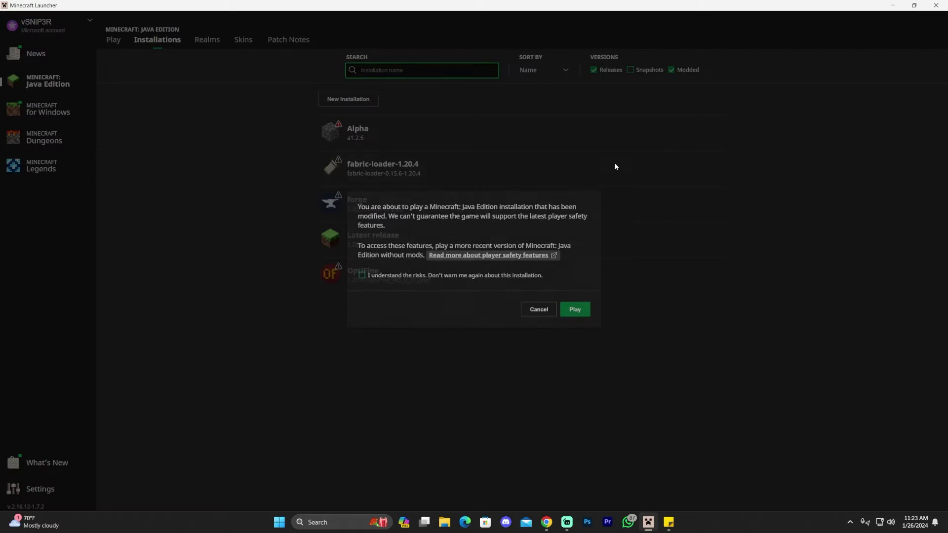
click(575, 311)
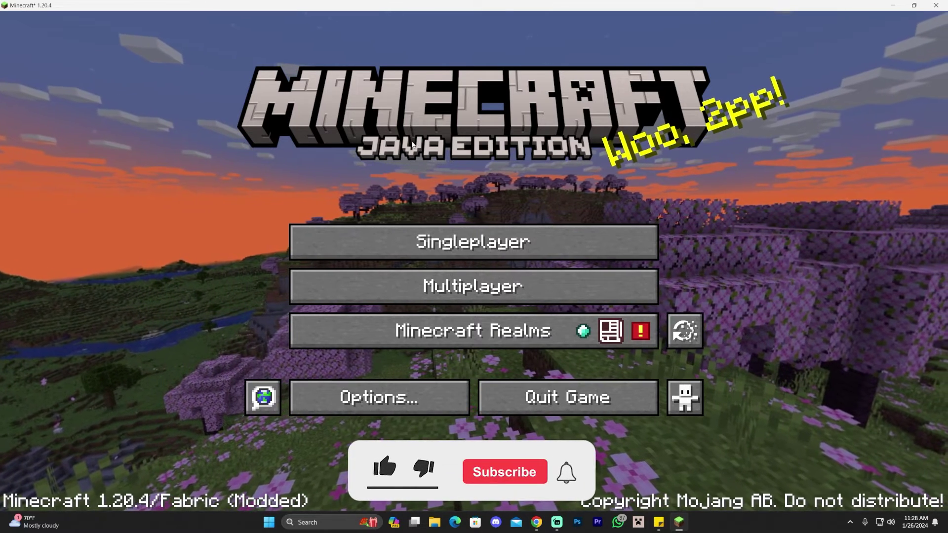
Play the Guides in Creative world while recording, then Save and Quit to Title.
click(516, 245)
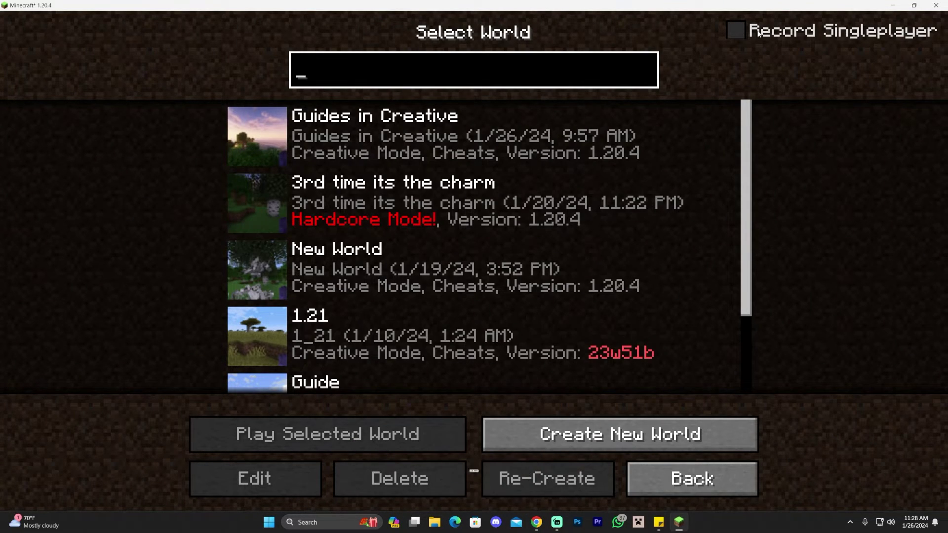
click(253, 141)
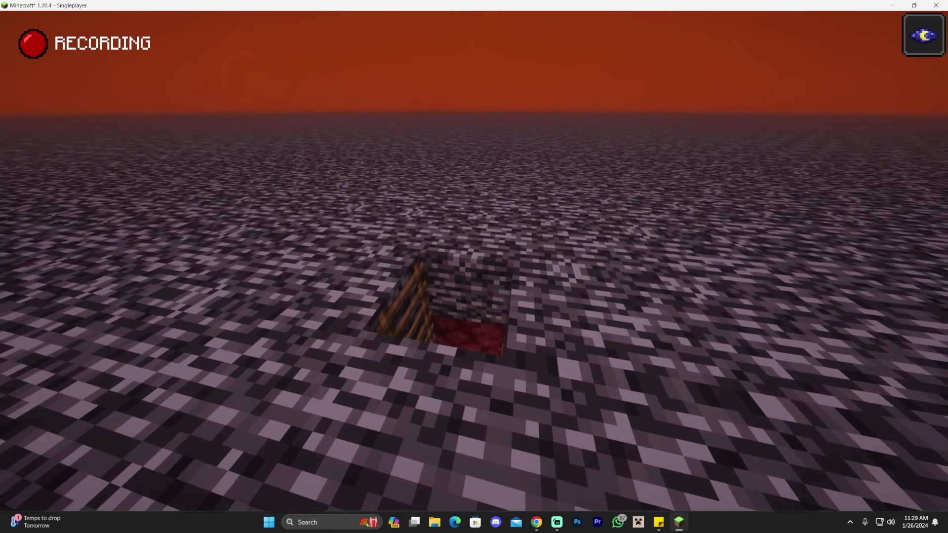
key(Escape)
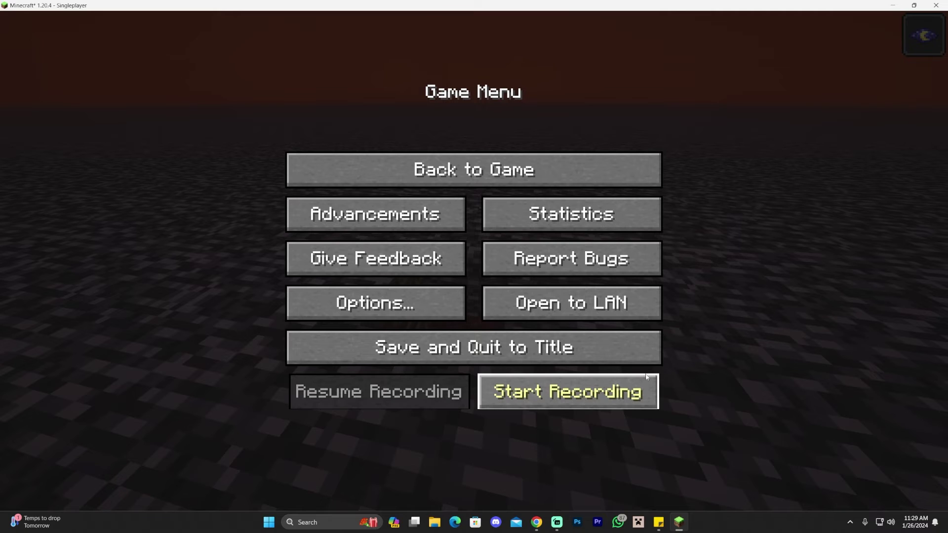
click(472, 344)
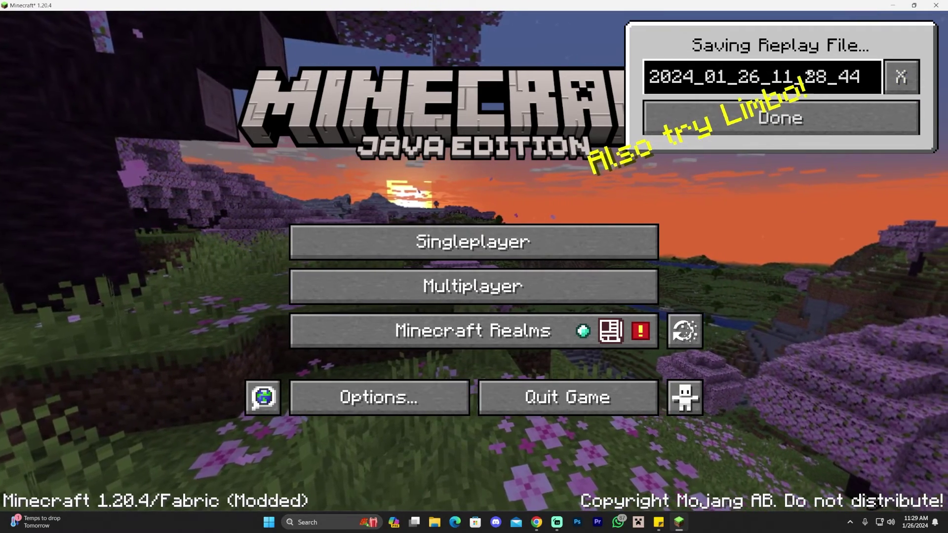
Load replay 2024_01_26_11_28_44 in the Replay Viewer, watch it, then Exit Replay.
click(804, 114)
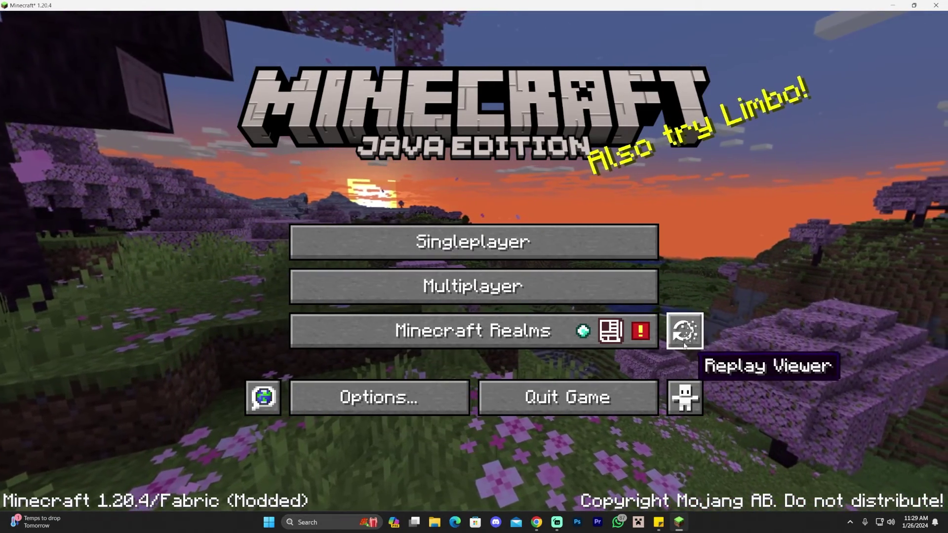
click(684, 341)
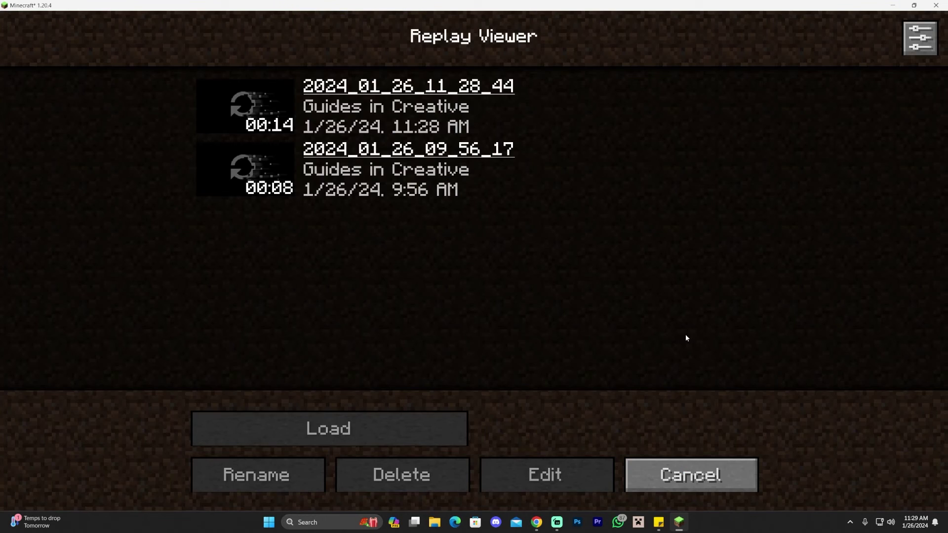
click(305, 99)
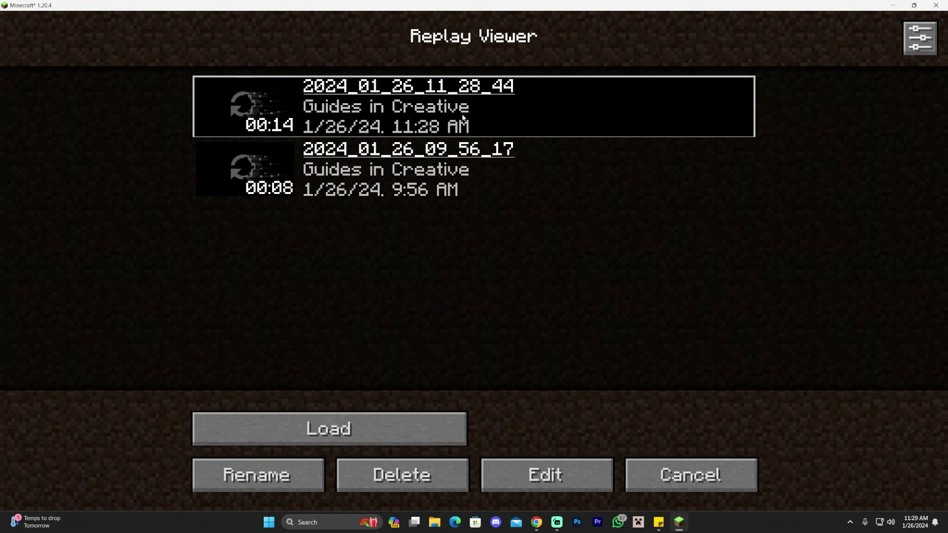
click(533, 475)
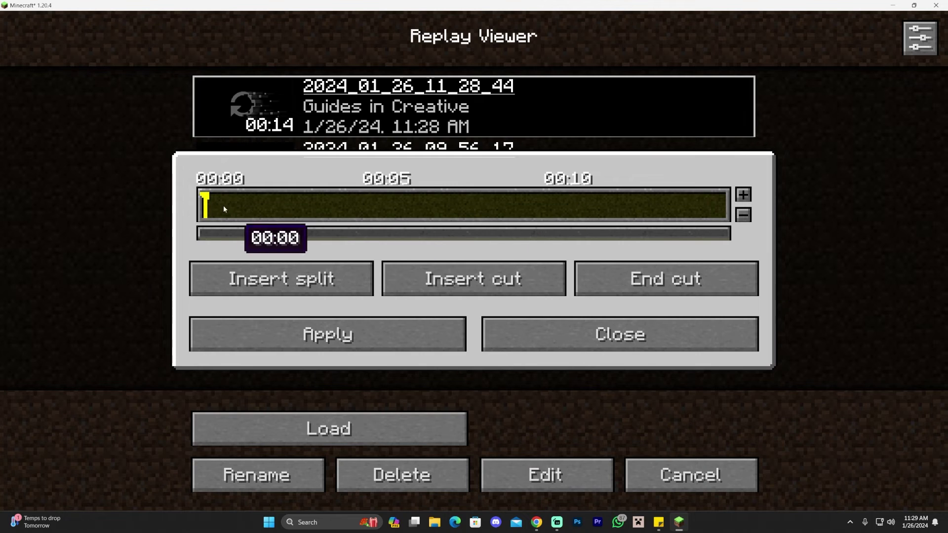
click(366, 429)
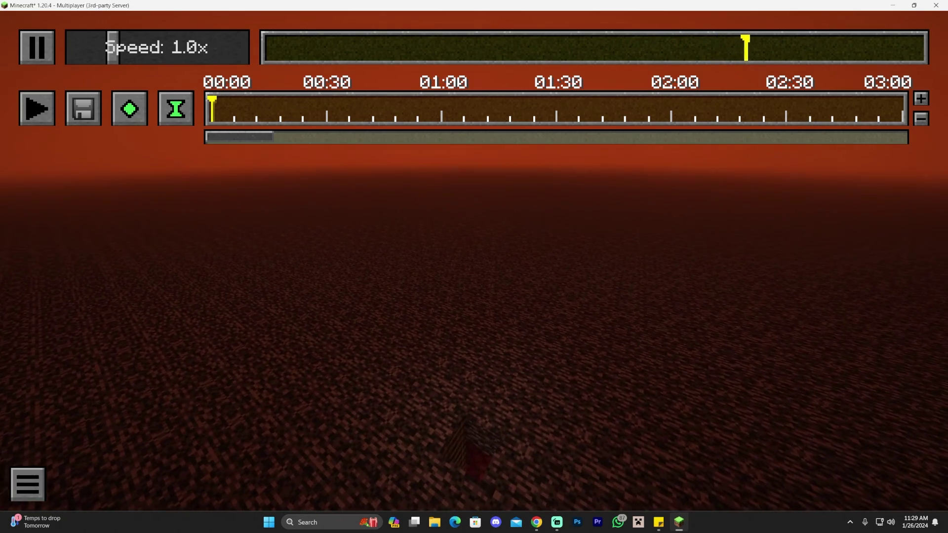
key(Escape)
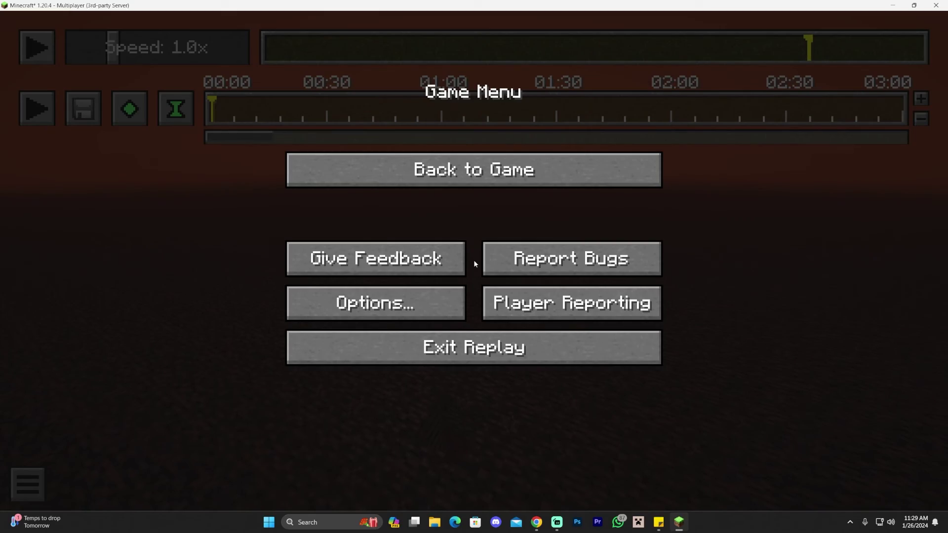
click(480, 342)
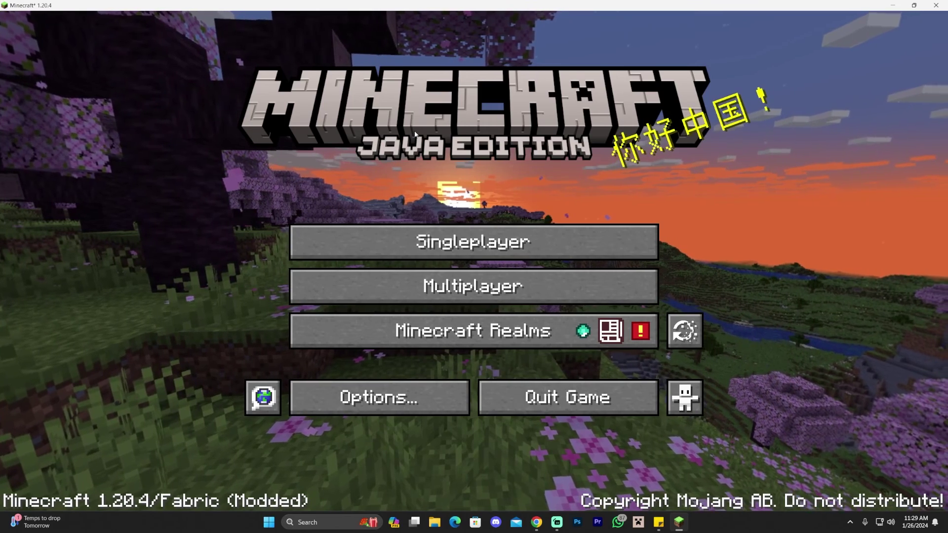